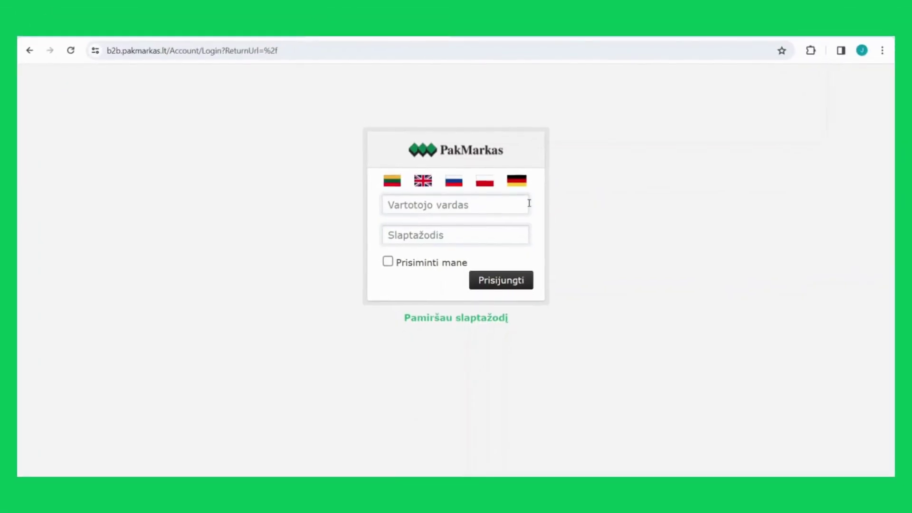
# Log in to the customer portal as PakMarkasDemo with the account password
pyautogui.click(529, 203)
pyautogui.write('Pak')
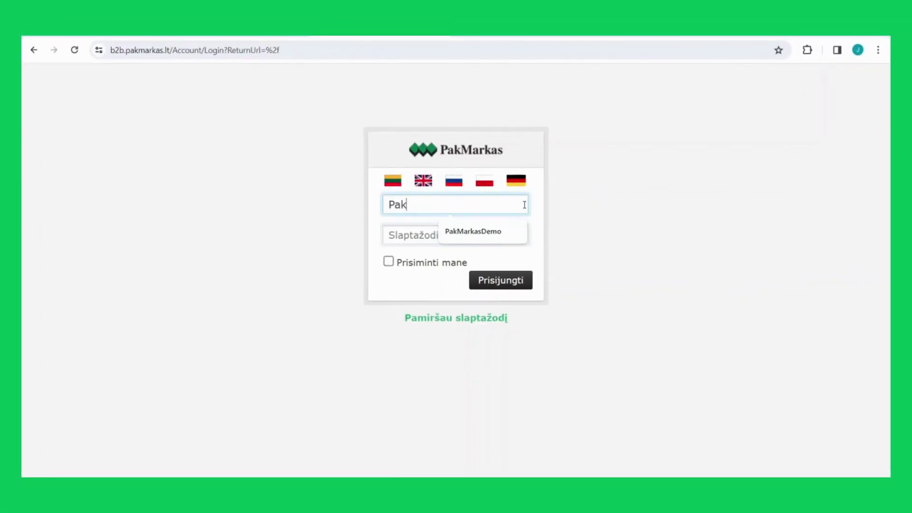
pyautogui.write('MarkasDemo')
pyautogui.click(503, 230)
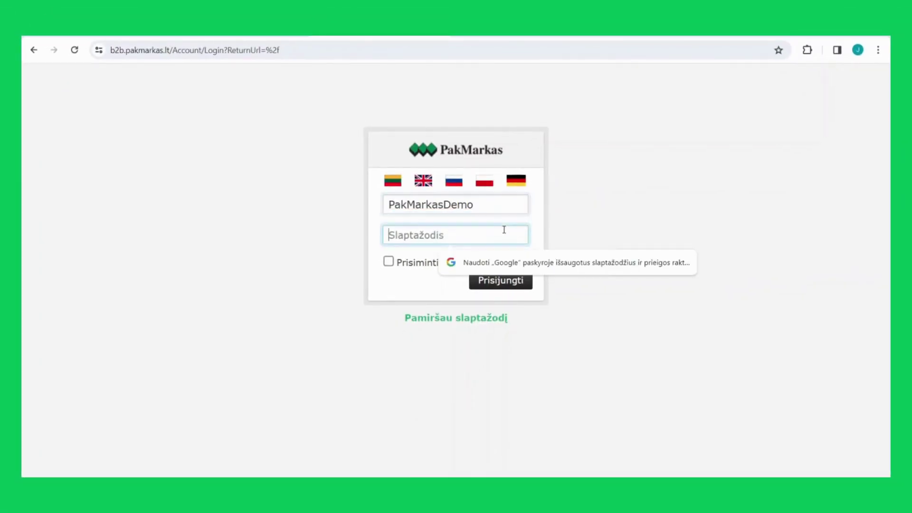
pyautogui.write('••••••••')
pyautogui.click(513, 280)
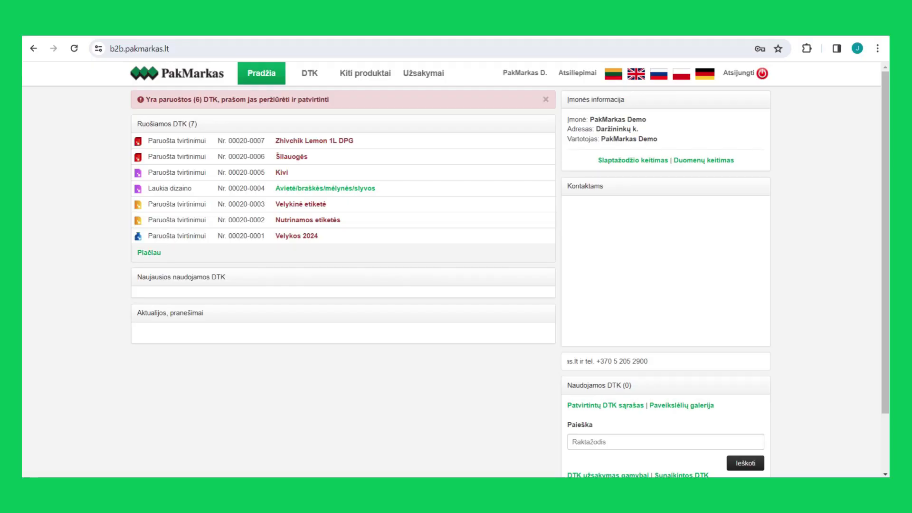
# Open the Šilauogės DTK and examine its label artwork up close in the 3x enlarged image
pyautogui.click(307, 156)
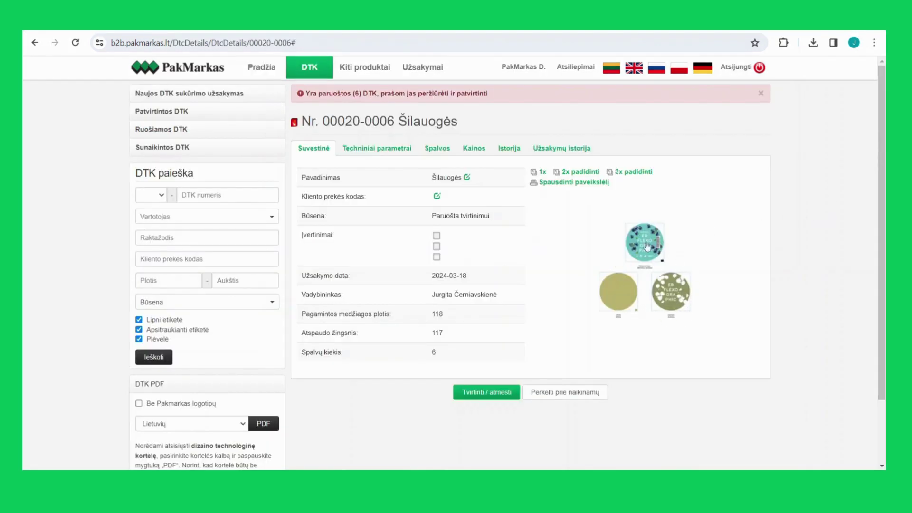
pyautogui.click(636, 172)
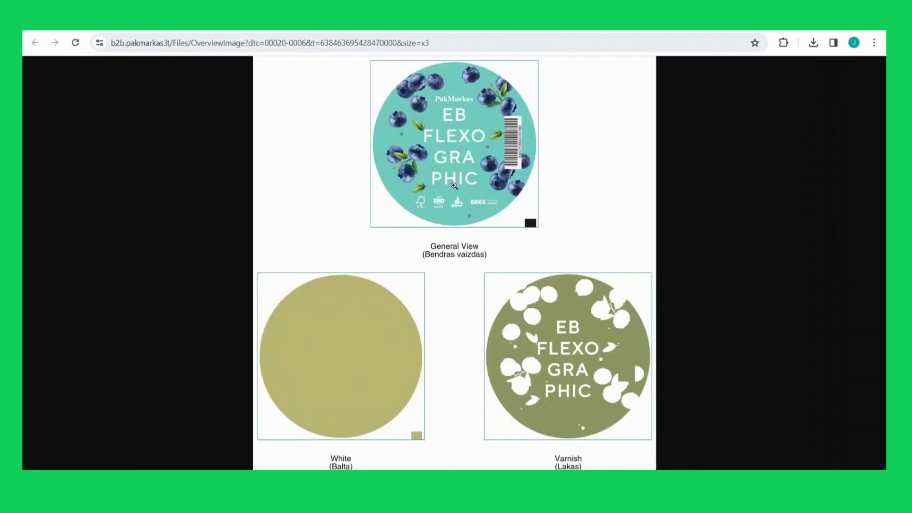
pyautogui.click(453, 186)
pyautogui.scroll(5, 454, 189)
pyautogui.scroll(1, 454, 189)
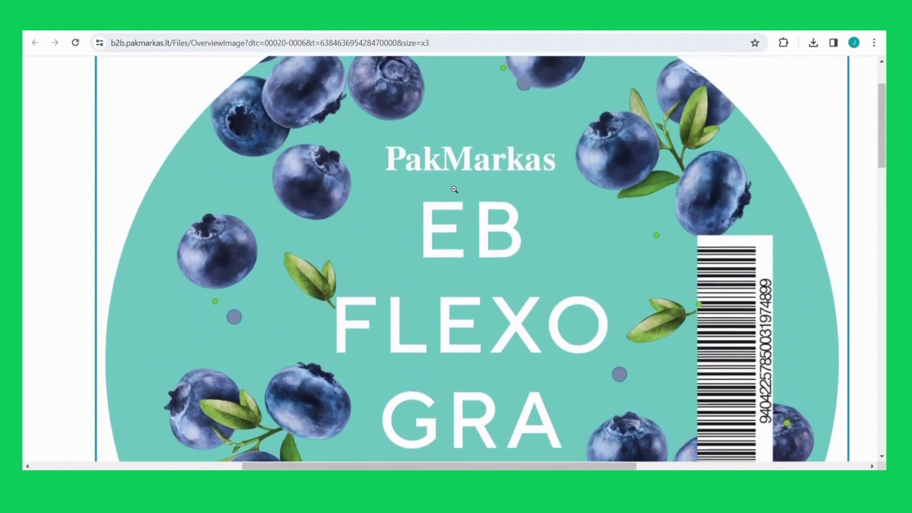
pyautogui.scroll(-6, 452, 190)
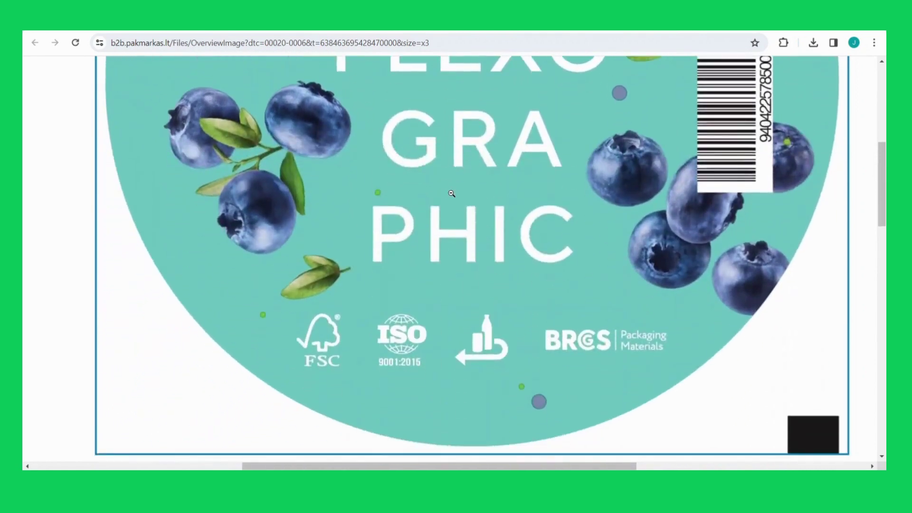
pyautogui.click(452, 192)
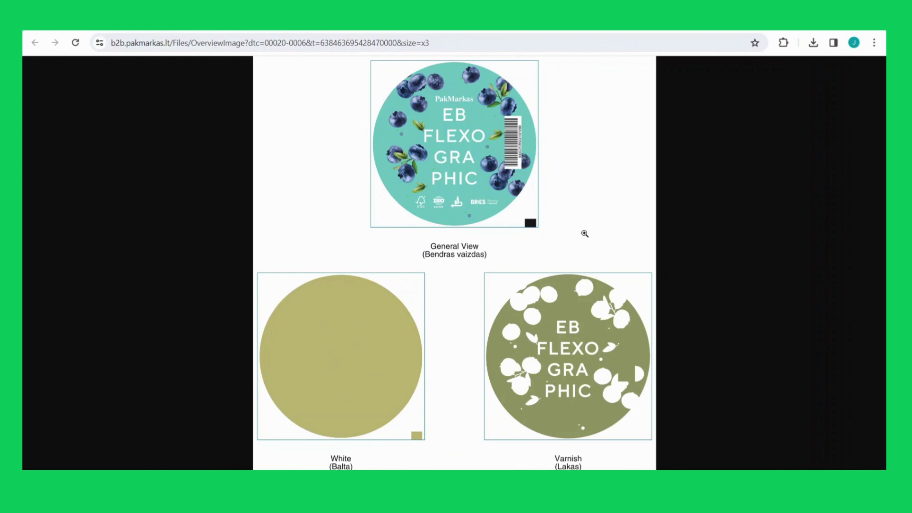
pyautogui.hotkey('ctrl', 'w')
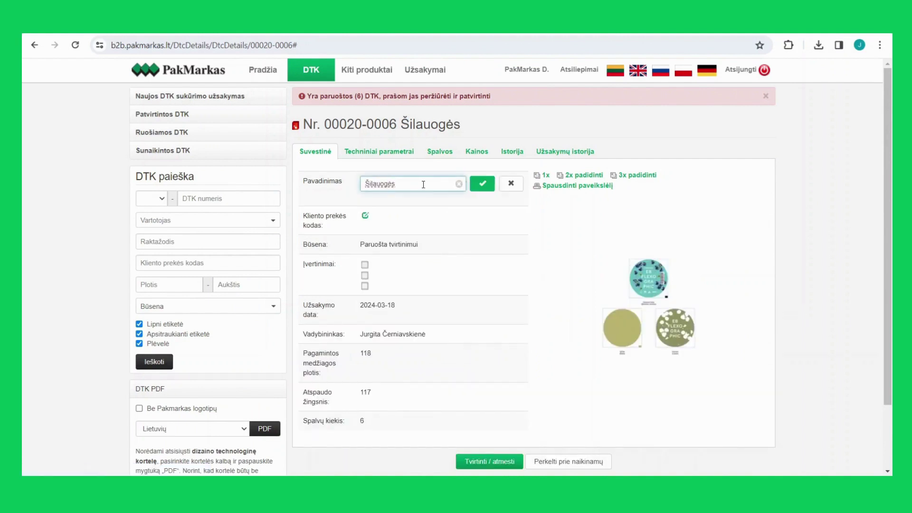
# Keep the name Šilauogės for the DTK and set its customer product code to 20
pyautogui.click(480, 185)
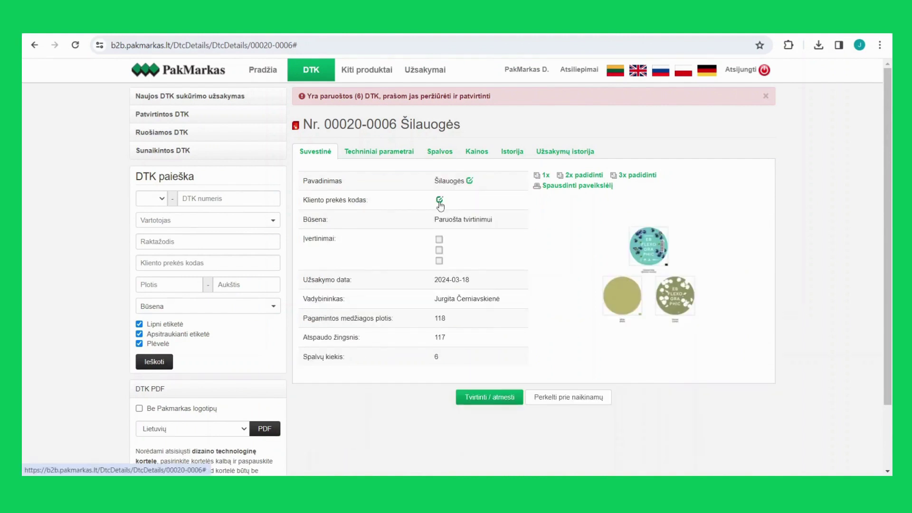
pyautogui.click(440, 200)
pyautogui.write('20')
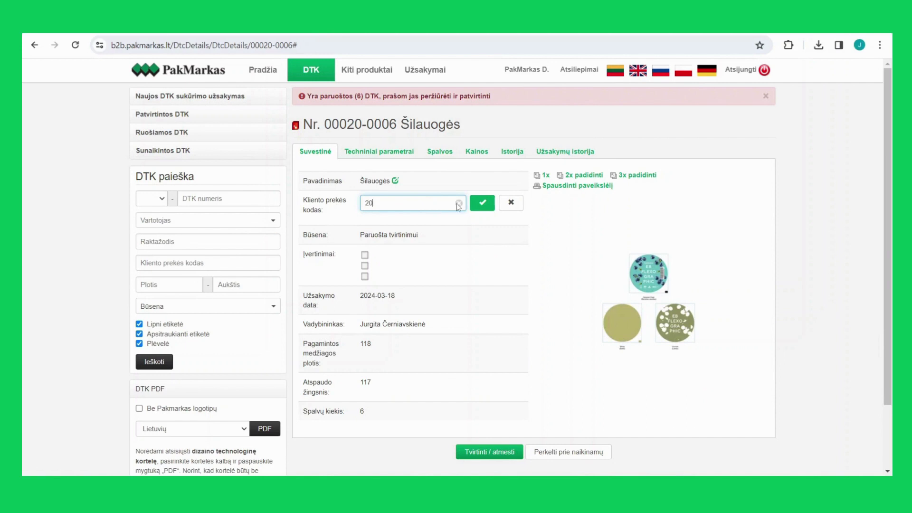
pyautogui.click(483, 204)
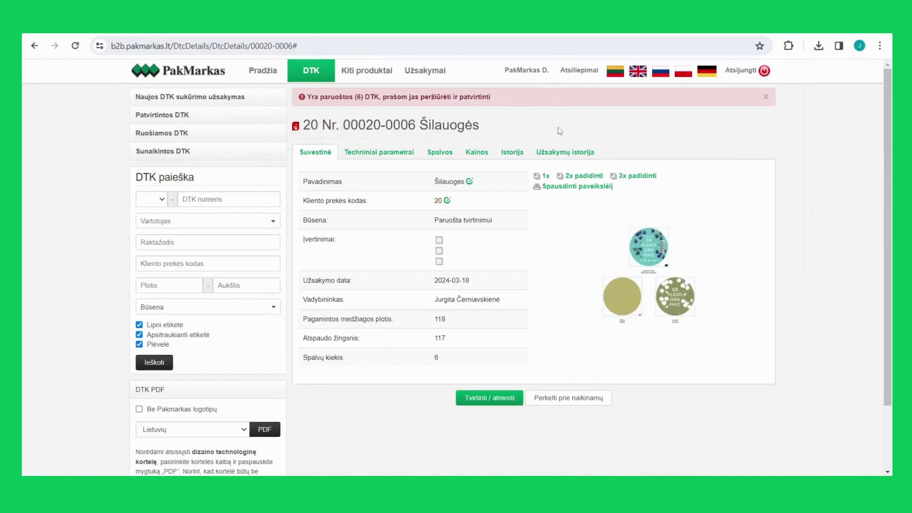
# Review the technical parameters, prices and order history of the Šilauogės DTK
pyautogui.click(407, 153)
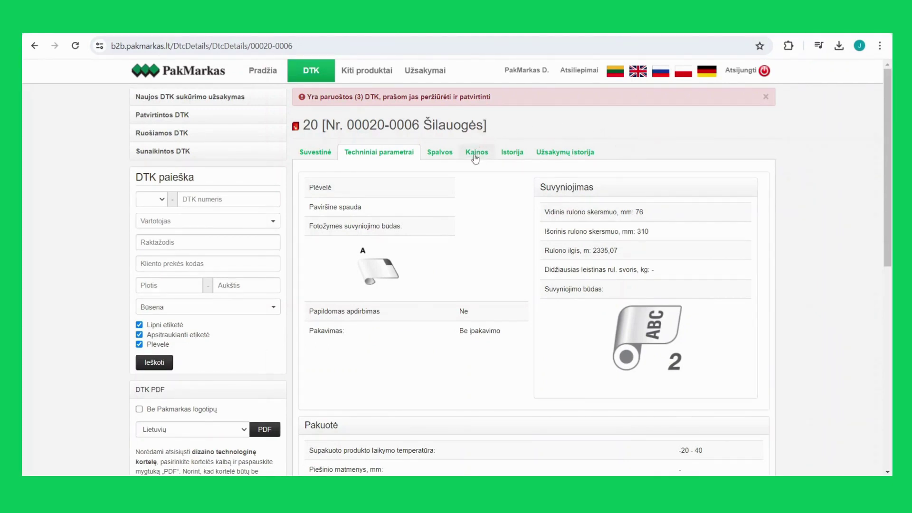
pyautogui.click(475, 156)
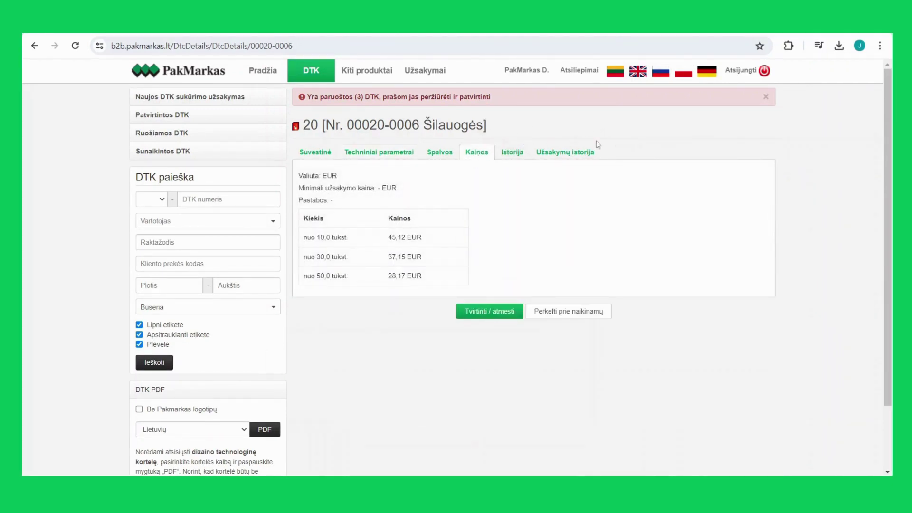
pyautogui.click(585, 151)
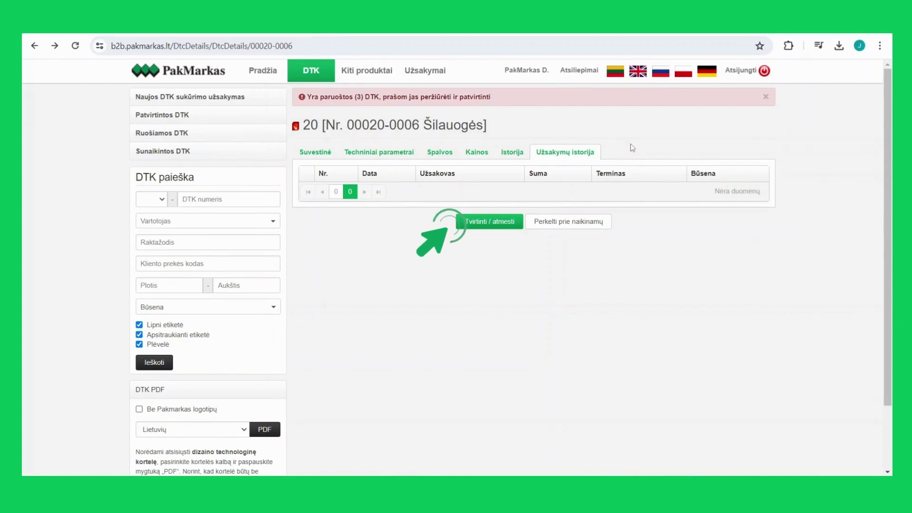
# Start the approve/reject evaluation of the Šilauogės DTK and accept its terms
pyautogui.click(490, 222)
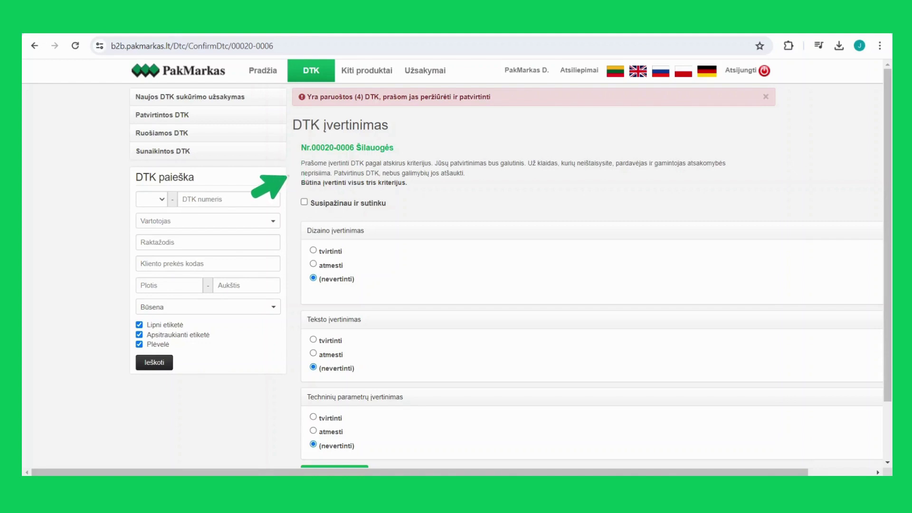
pyautogui.click(305, 202)
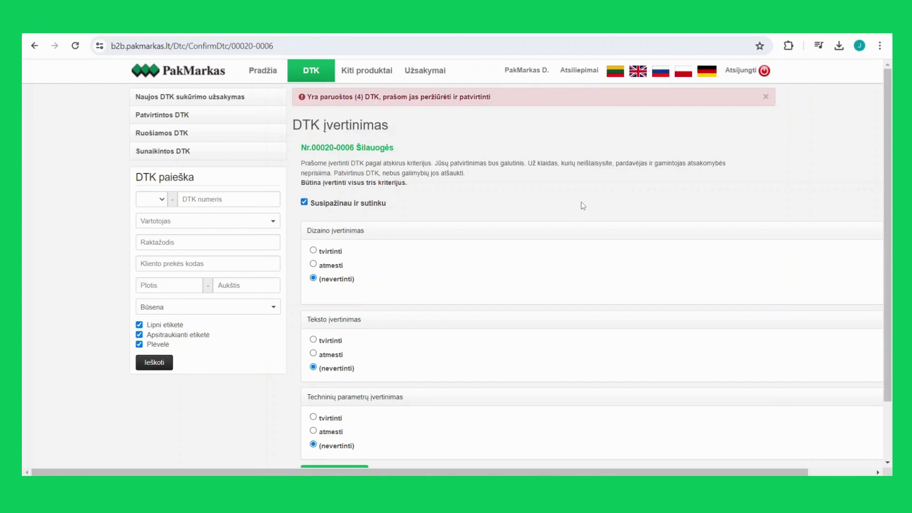
pyautogui.scroll(-2, 583, 205)
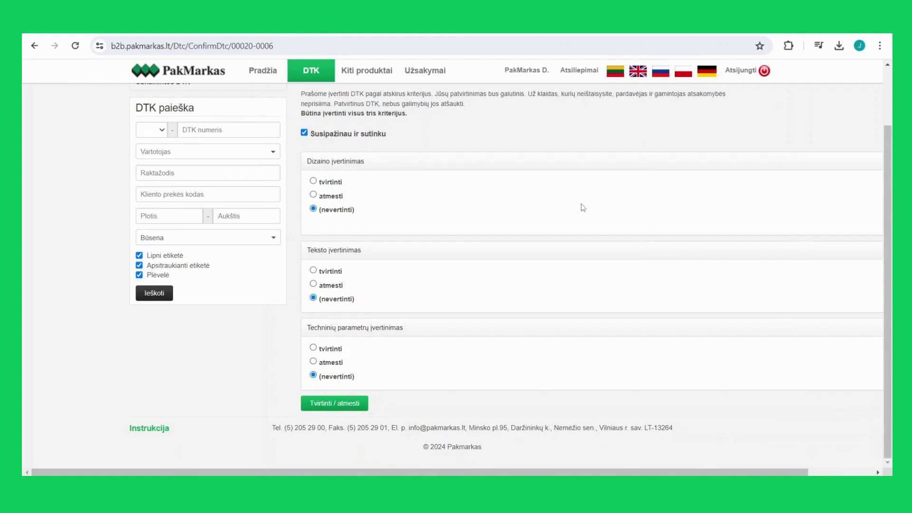
# Mark the text evaluation as rejected (atmesti) with the comment 'Produkto pavadinime praleista raidė "a'
pyautogui.click(314, 285)
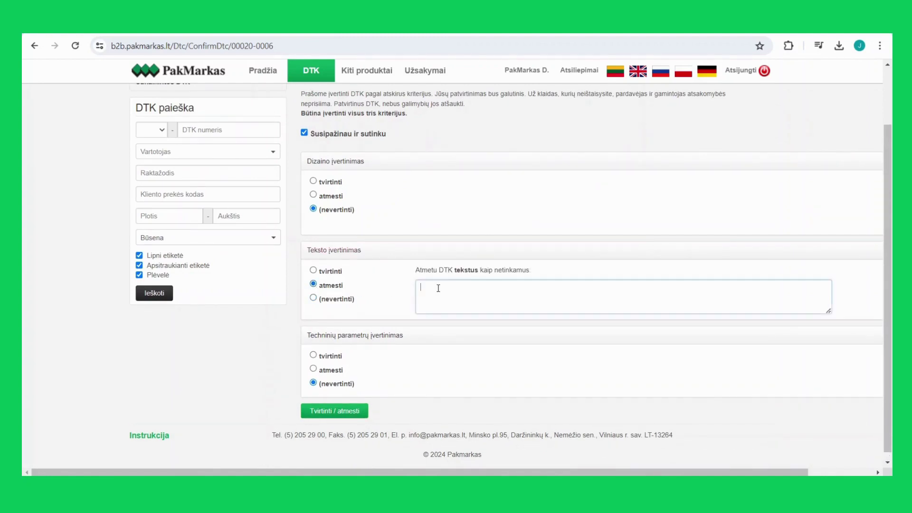
pyautogui.write('Produkto pavadinime praleista raidė "a')
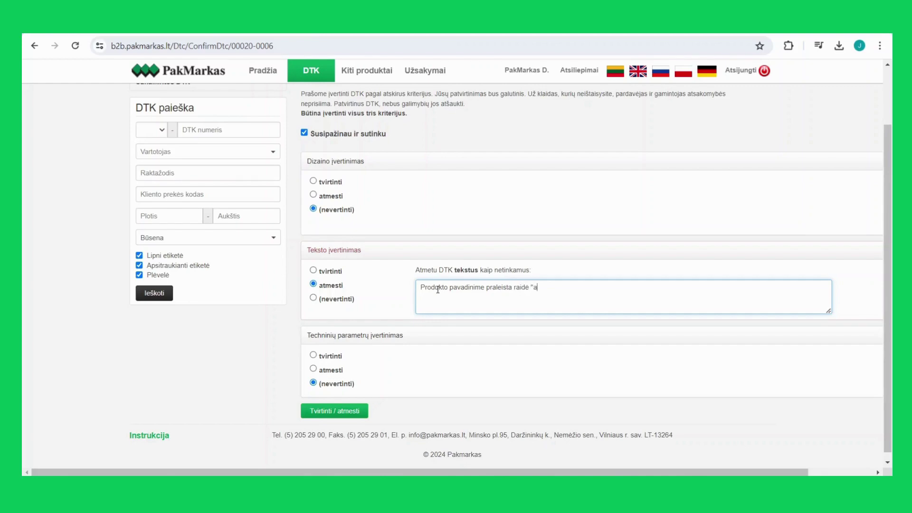
pyautogui.click(404, 306)
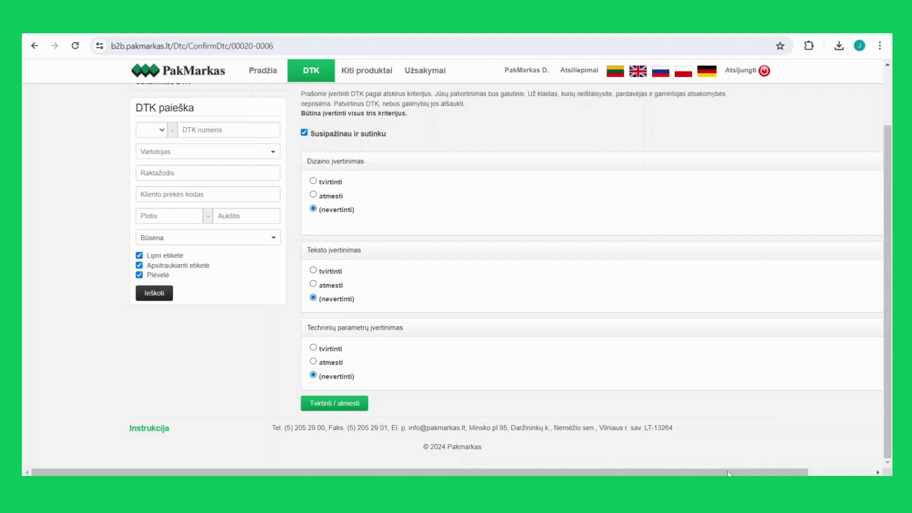
# Set the design, text and technical parameter evaluations all to rejected (atmesti)
pyautogui.click(324, 197)
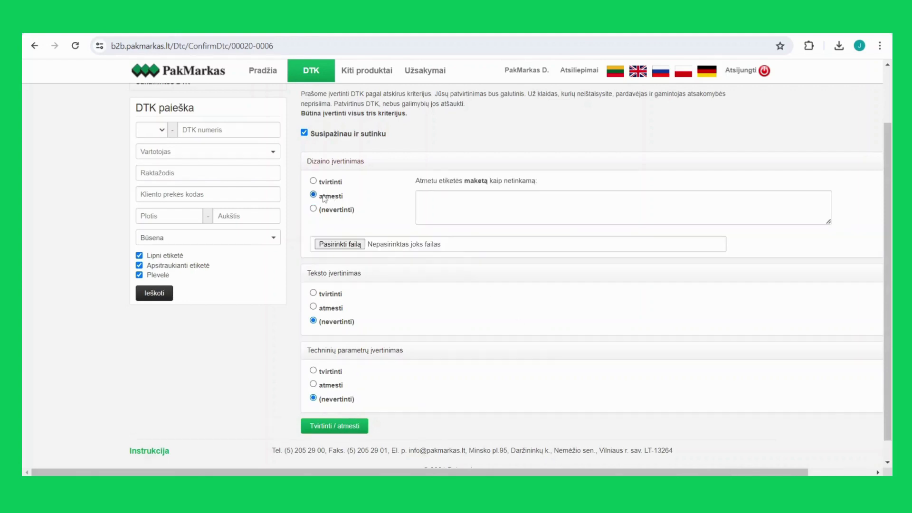
pyautogui.click(321, 309)
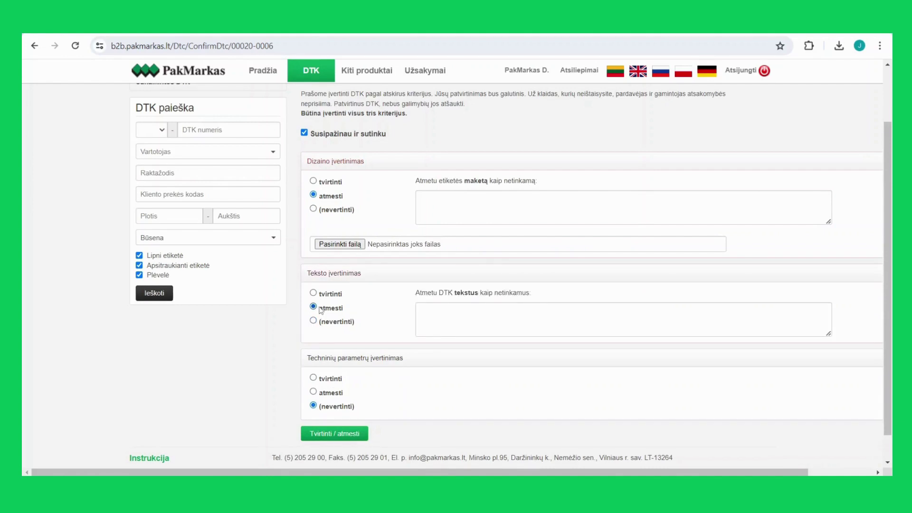
pyautogui.click(322, 399)
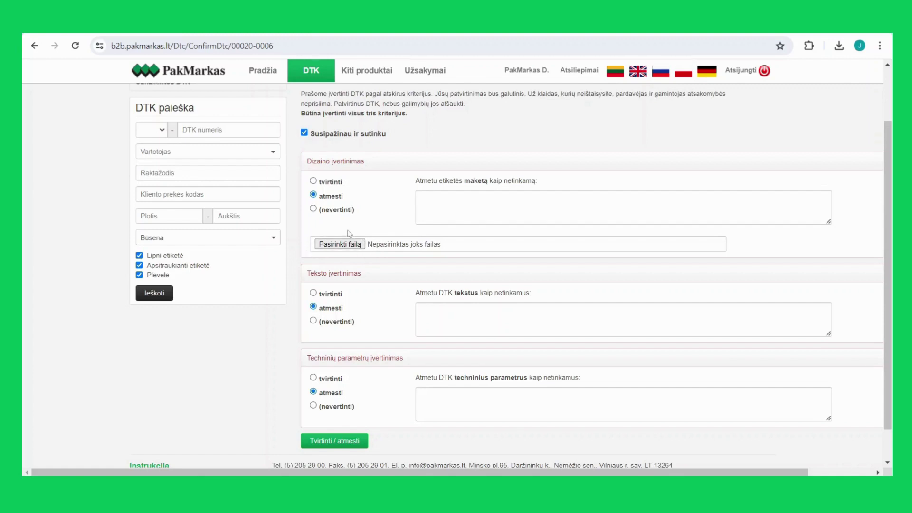
# Set the design, text and technical parameter evaluations of Šilauogės to approved (tvirtinti) and submit the evaluation
pyautogui.click(313, 181)
pyautogui.click(313, 270)
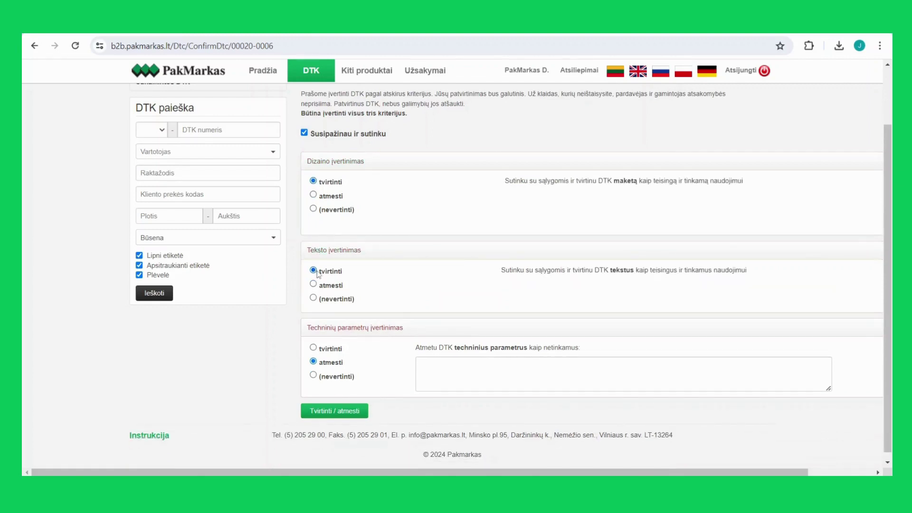
pyautogui.click(313, 348)
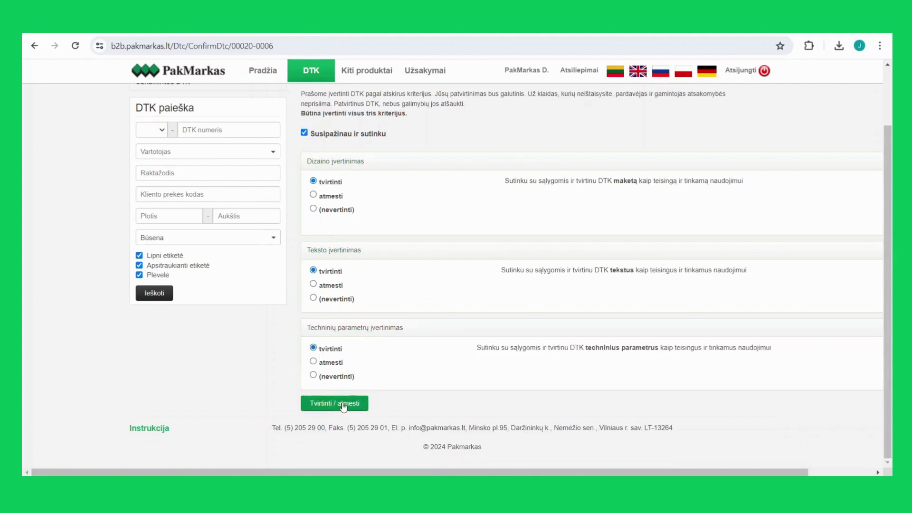
pyautogui.click(343, 404)
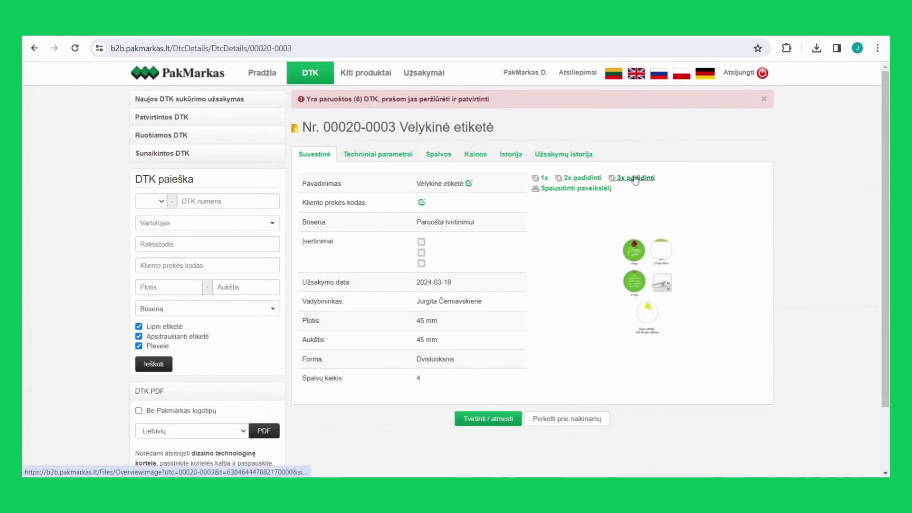
# Examine the 3x enlarged artwork and the full technical parameters of the Velykinė etiketė DTK
pyautogui.click(635, 179)
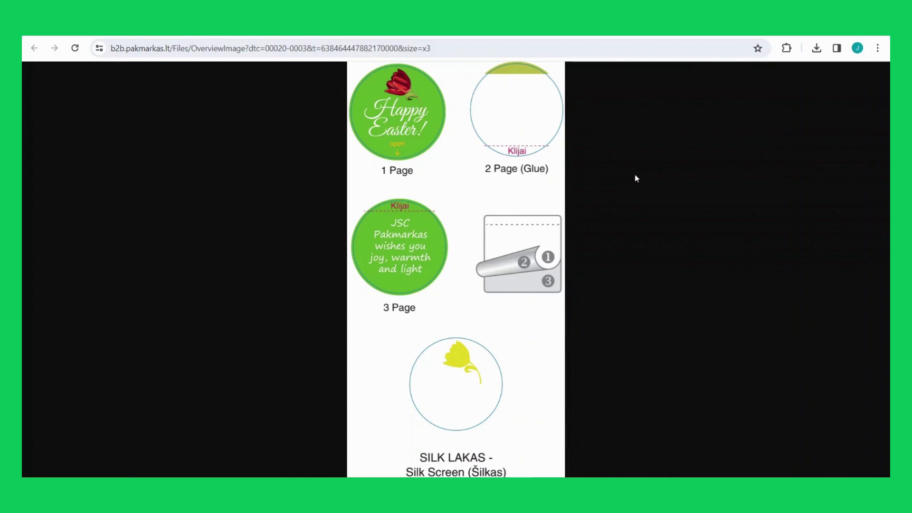
pyautogui.hotkey('alt', 'Left')
pyautogui.click(387, 153)
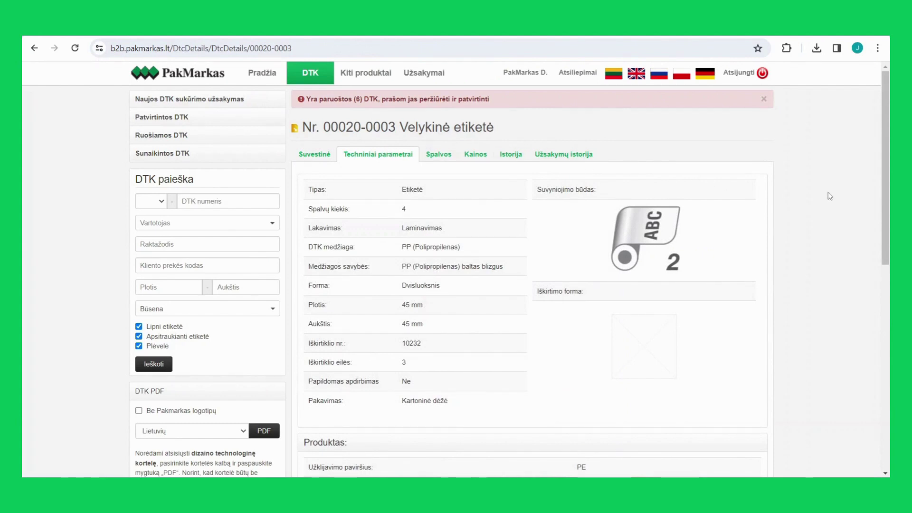
pyautogui.scroll(-6, 829, 196)
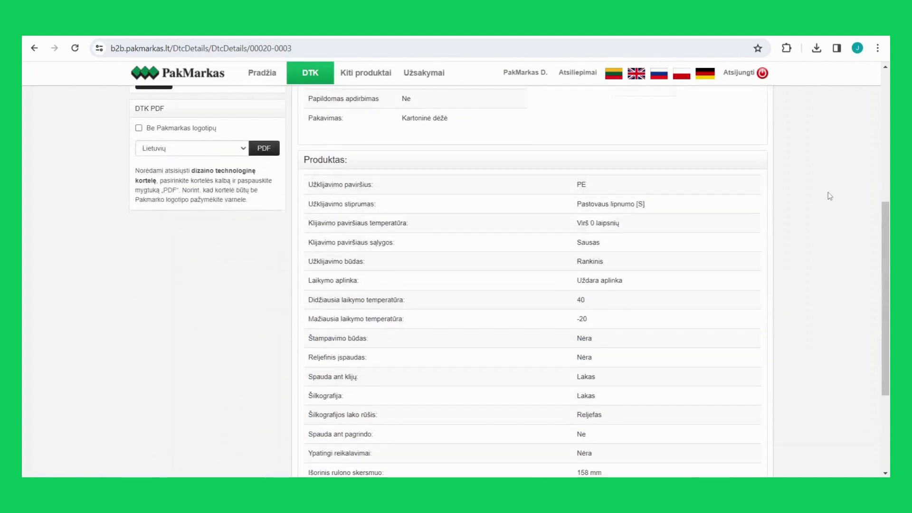
pyautogui.scroll(-2, 829, 196)
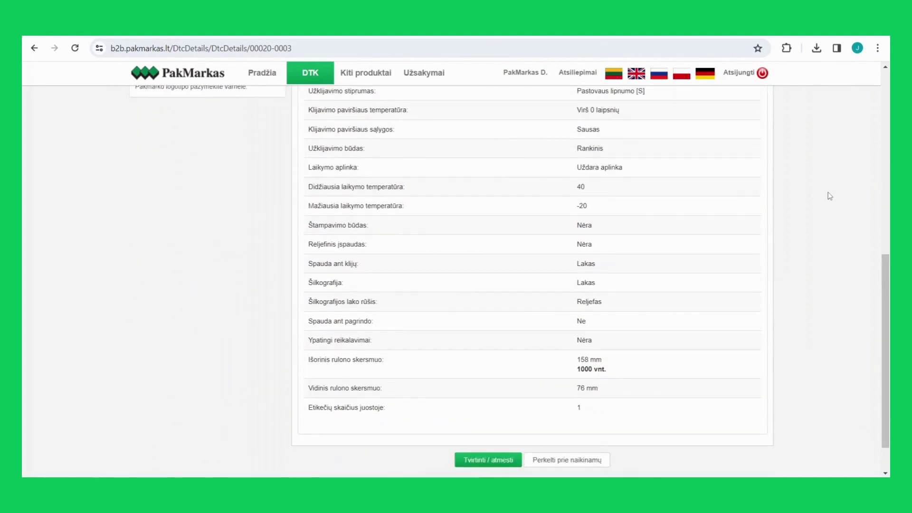
# Accept the evaluation terms for Velykinė etiketė, approve its design, text and technical parameters, and submit the evaluation
pyautogui.click(480, 460)
pyautogui.click(303, 204)
pyautogui.scroll(-2, 313, 209)
pyautogui.click(325, 184)
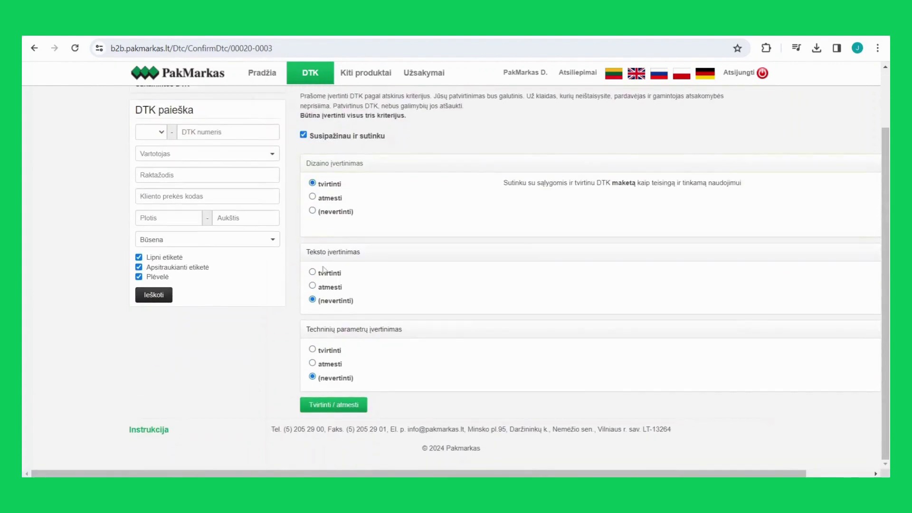
pyautogui.click(326, 273)
pyautogui.click(323, 351)
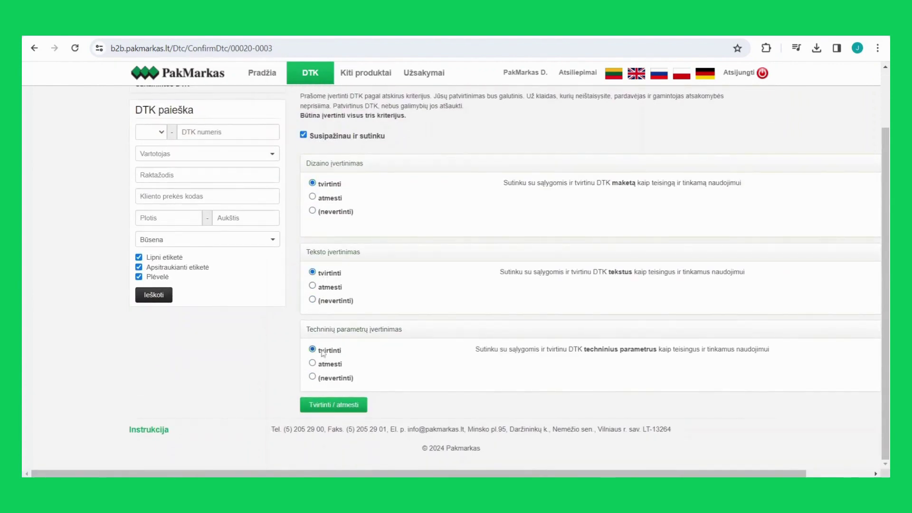
pyautogui.click(309, 408)
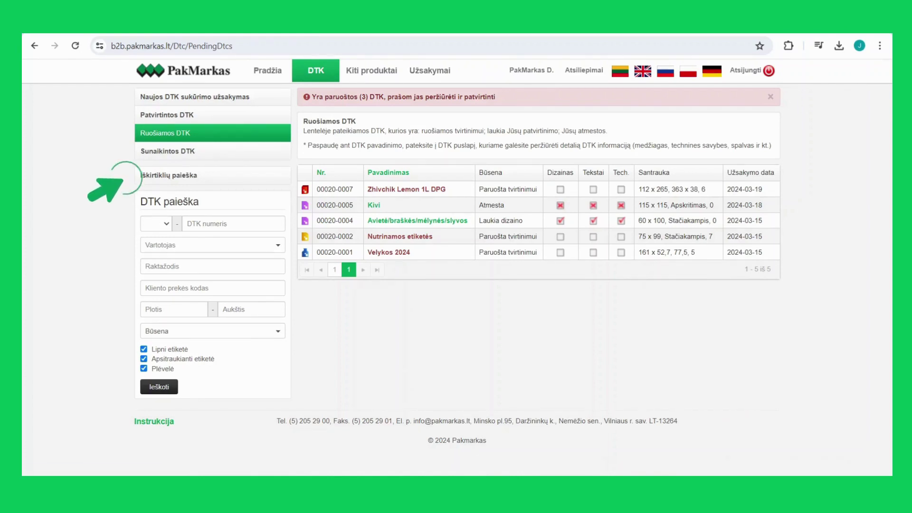
# Open the die-cutter search (Iškirtiklių paieška) and set both the width and height ranges from 50 to 70 mm
pyautogui.click(169, 175)
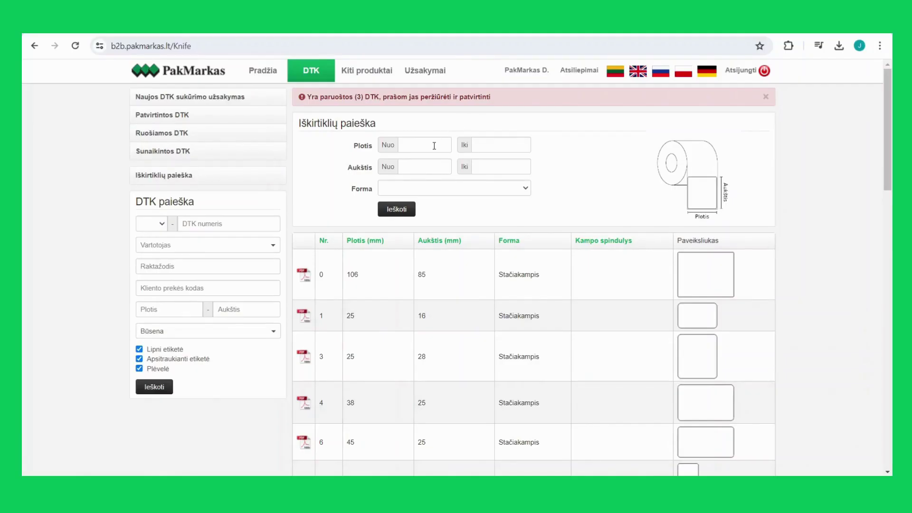
pyautogui.click(434, 146)
pyautogui.write('50')
pyautogui.press('Tab')
pyautogui.write('70')
pyautogui.click(427, 167)
pyautogui.write('50')
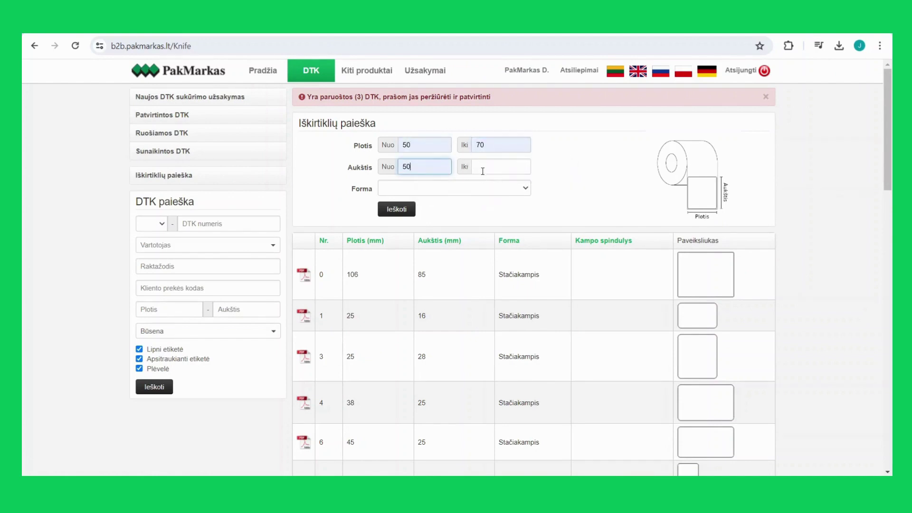
pyautogui.click(482, 167)
pyautogui.write('70')
# Limit the die-cutter search to the Apskritimas shape, run it and look through the matching die-cutters
pyautogui.click(504, 190)
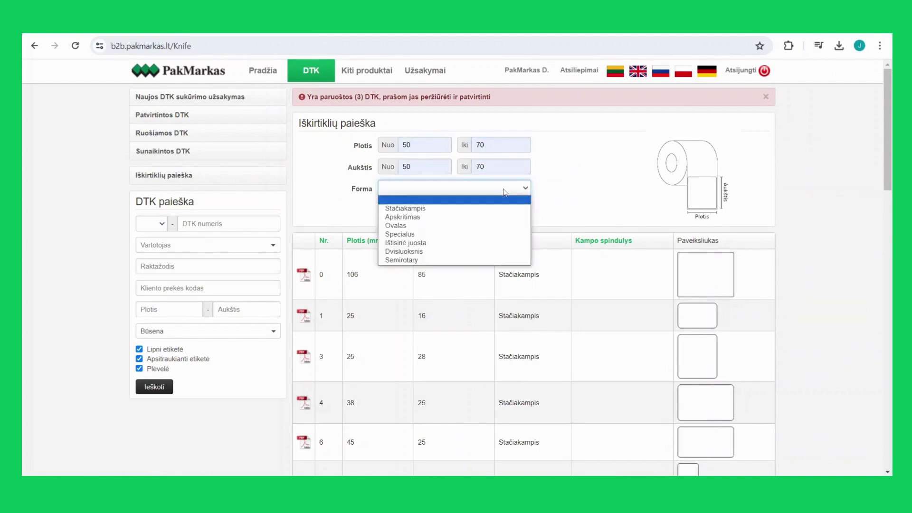
pyautogui.click(501, 218)
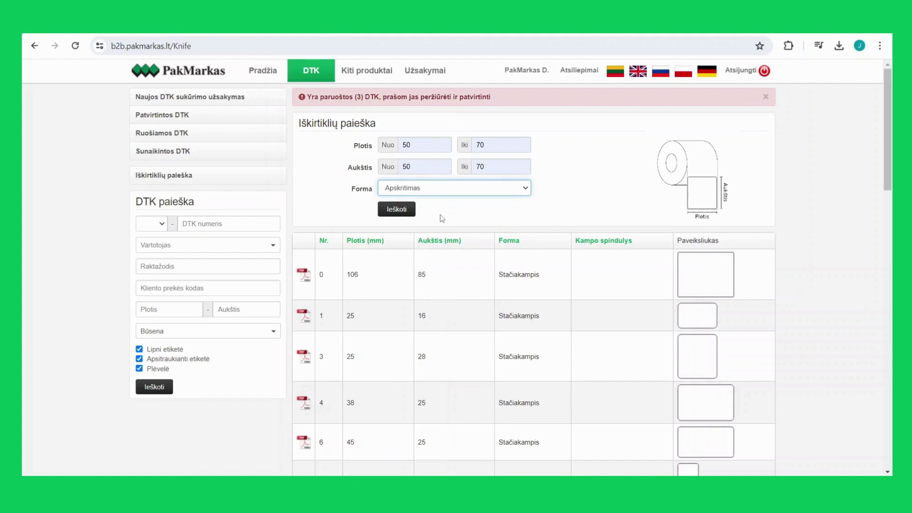
pyautogui.click(396, 209)
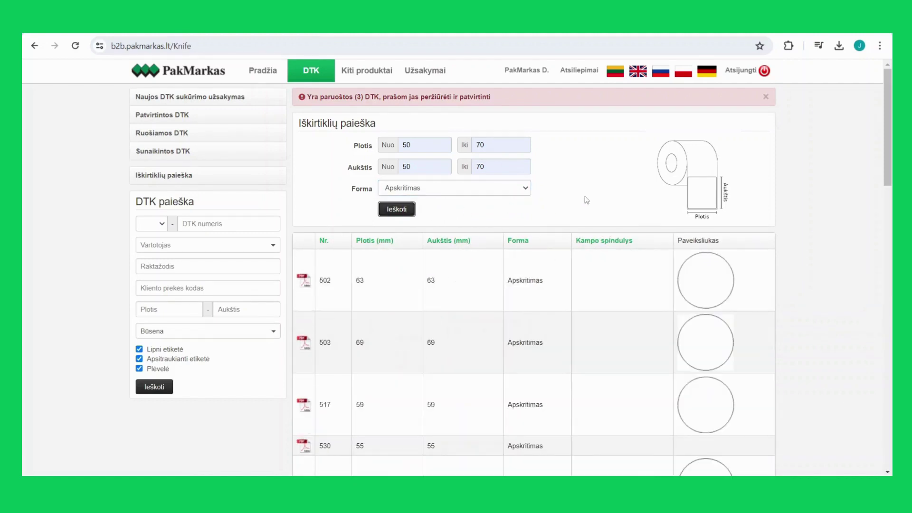
pyautogui.scroll(-6, 597, 196)
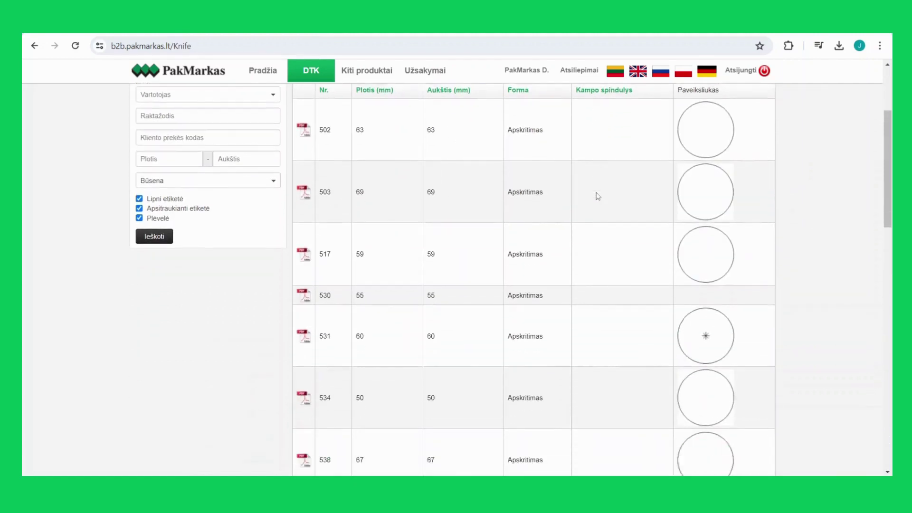
pyautogui.scroll(-5, 596, 196)
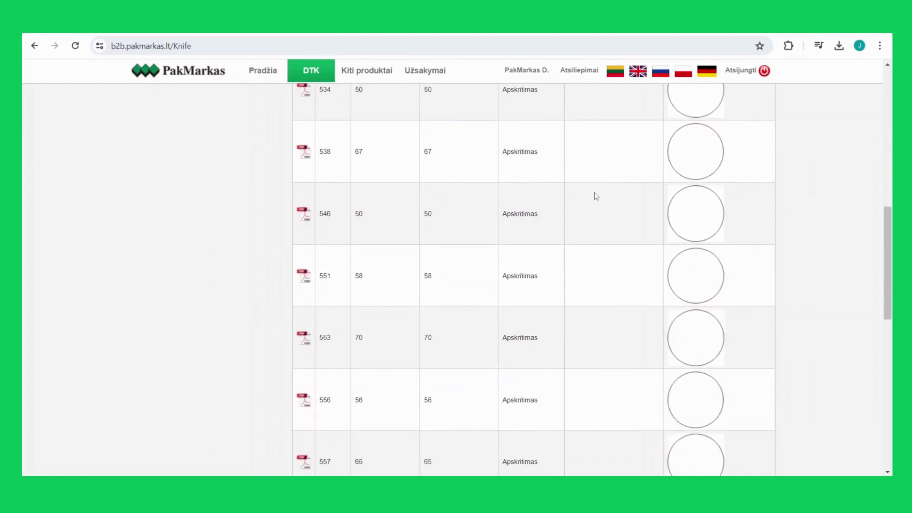
pyautogui.scroll(10, 596, 198)
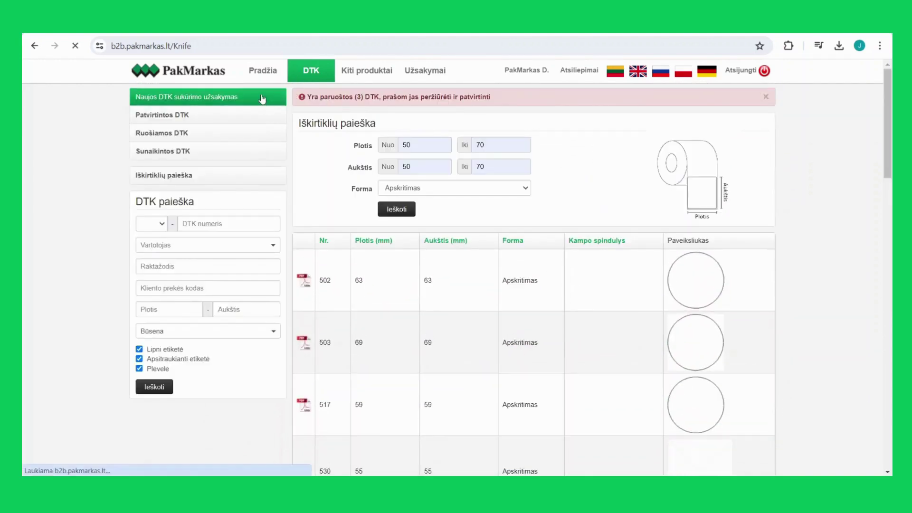
# Order a new DTK with the requirements "Iškirtiklis - 63x63, apskritimas. Kurti pagal DTK 0020-1852. Turi būti FSC ženkliukas"
pyautogui.click(263, 97)
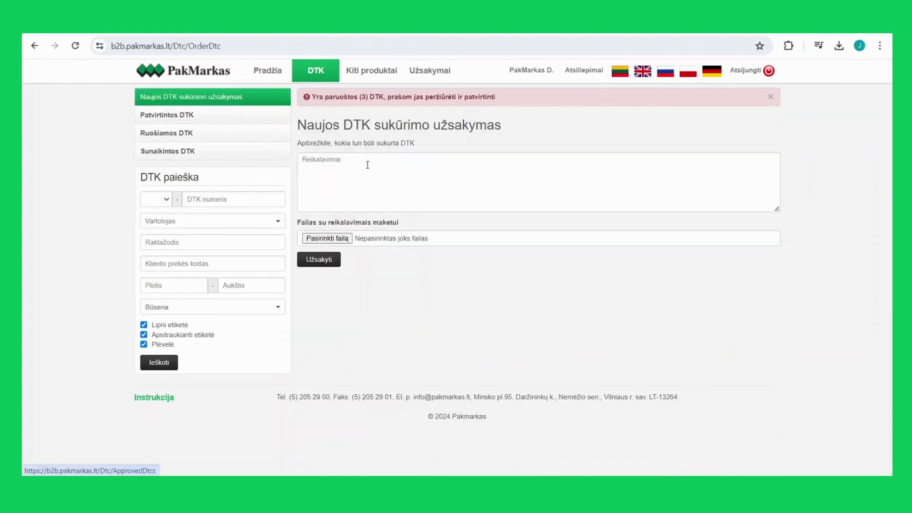
pyautogui.click(390, 175)
pyautogui.write('Iškirtiklis - 63x63, apskritimas.')
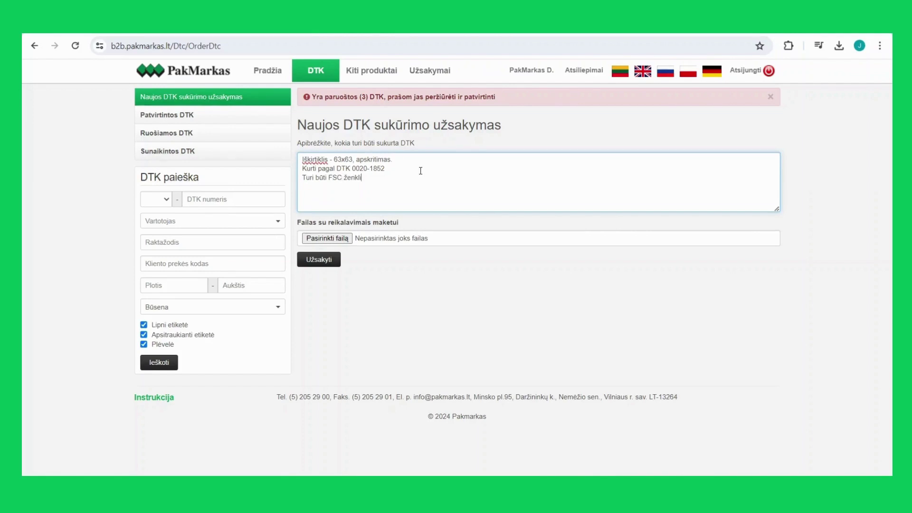
pyautogui.write('ukas')
pyautogui.click(316, 265)
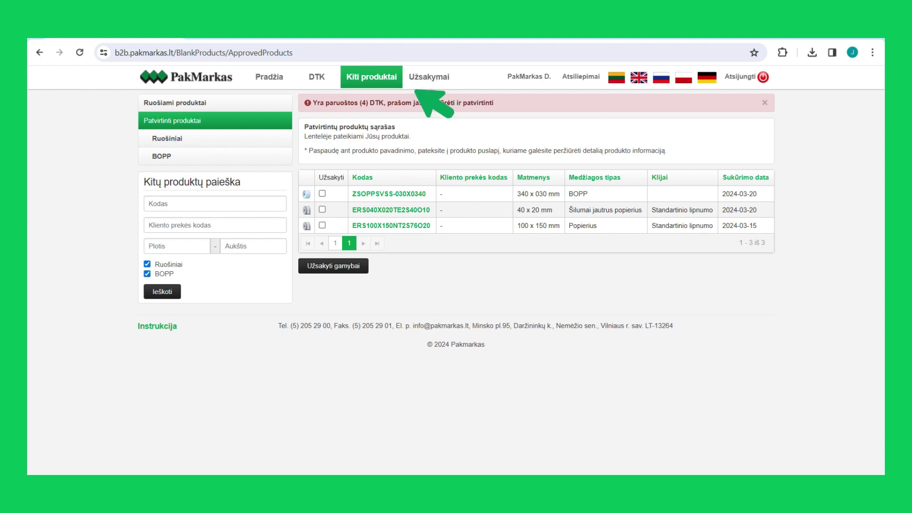
# Review the summary and technical parameters of the other product ERS100X150NT2S76O20
pyautogui.click(412, 87)
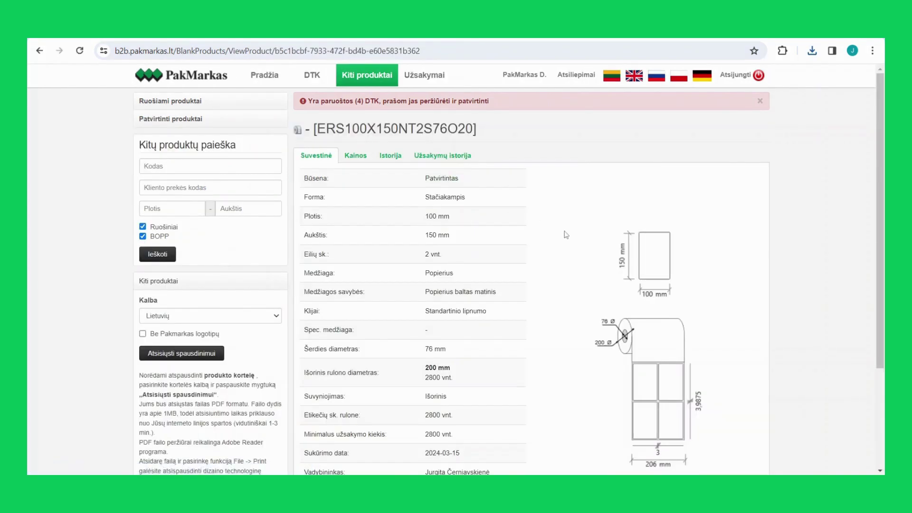
pyautogui.scroll(-1, 565, 235)
pyautogui.scroll(-1, 565, 235)
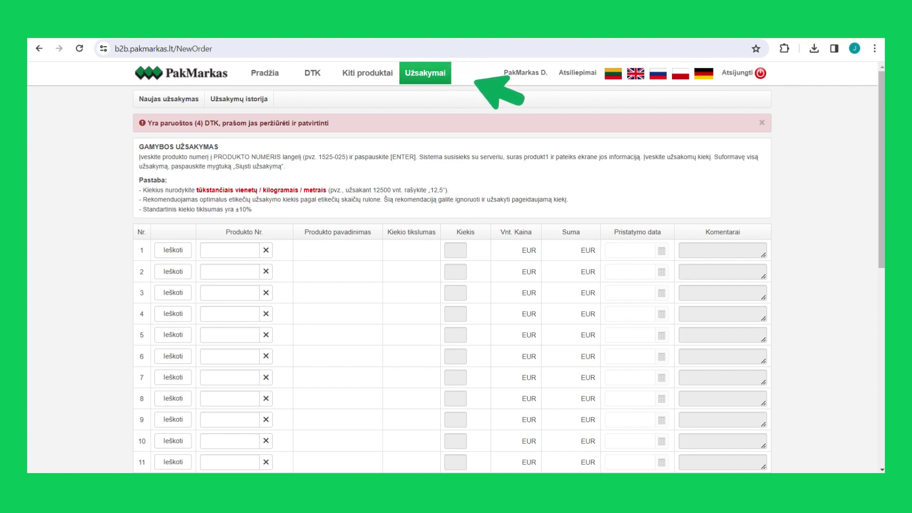
# Open product selection for the first row of a new order and search the DTKs by number 3, then by keyword "šilauogės"
pyautogui.click(201, 249)
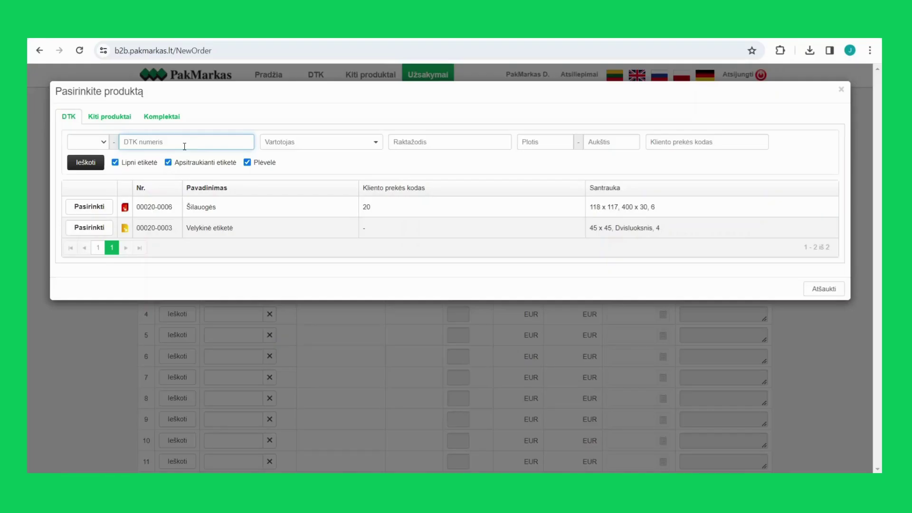
pyautogui.write('3')
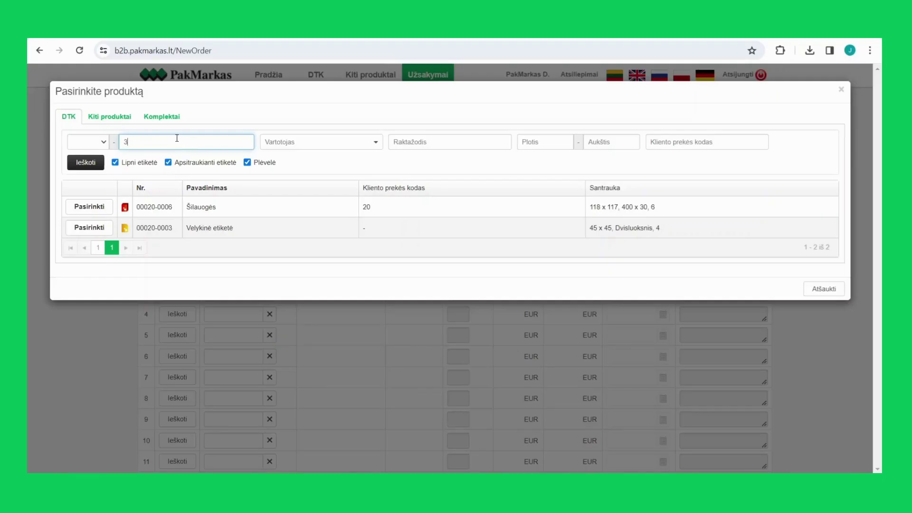
pyautogui.click(83, 162)
pyautogui.click(406, 141)
pyautogui.write('šila')
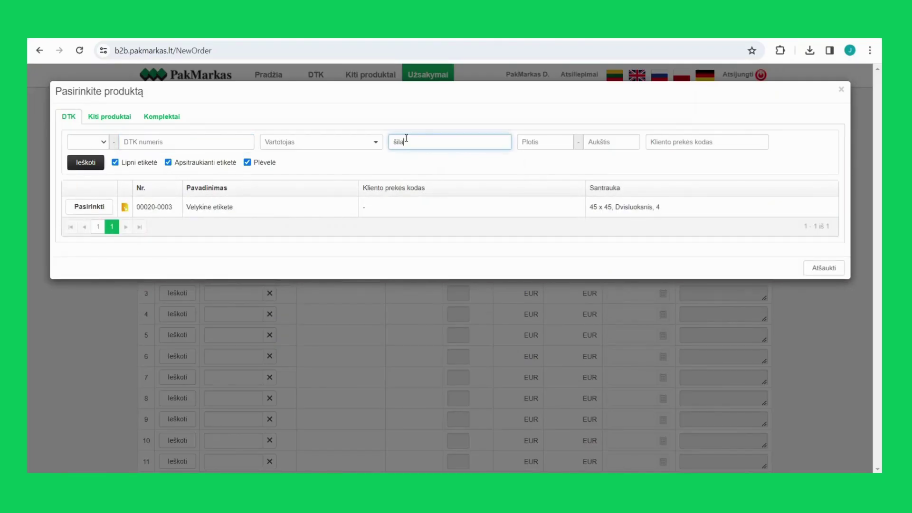
pyautogui.write('uogės')
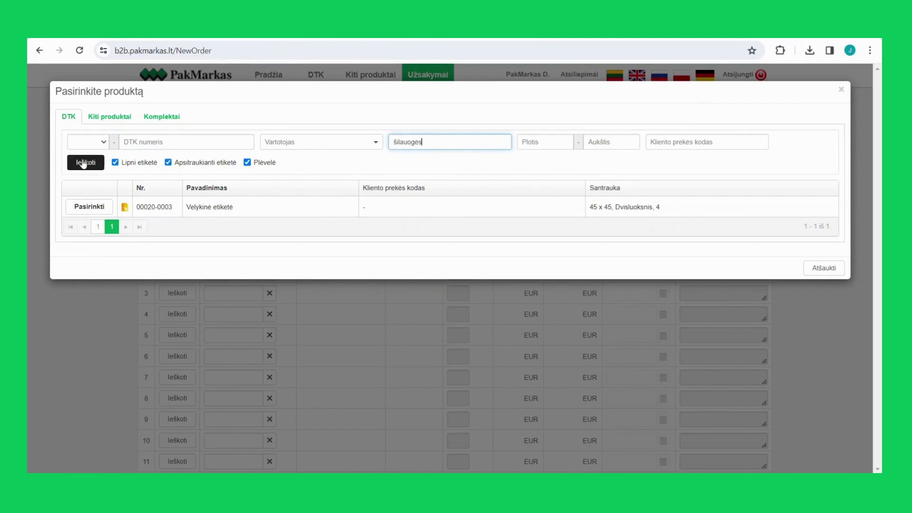
pyautogui.click(84, 162)
# Search the DTKs by width 45 and height 45, then by customer product code 20, and close the product selection
pyautogui.click(545, 141)
pyautogui.write('45')
pyautogui.click(617, 142)
pyautogui.write('45')
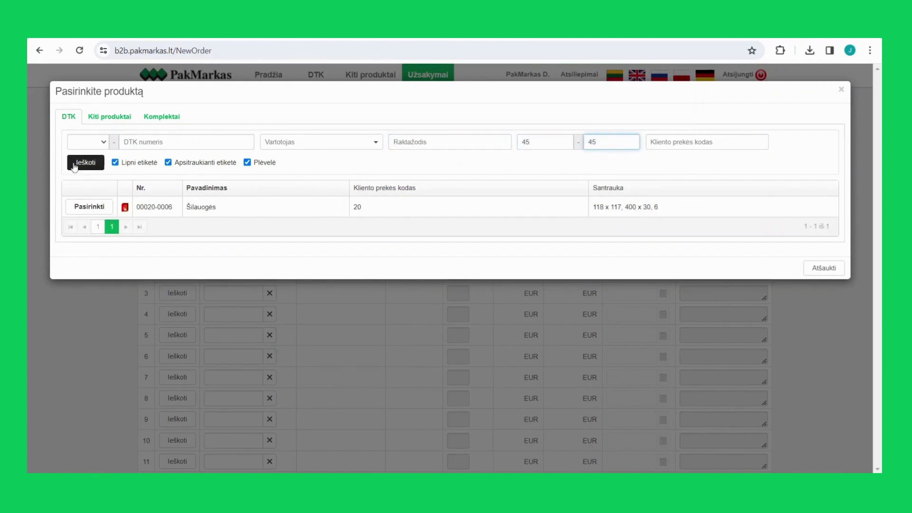
pyautogui.click(86, 162)
pyautogui.click(707, 142)
pyautogui.write('20')
pyautogui.click(87, 162)
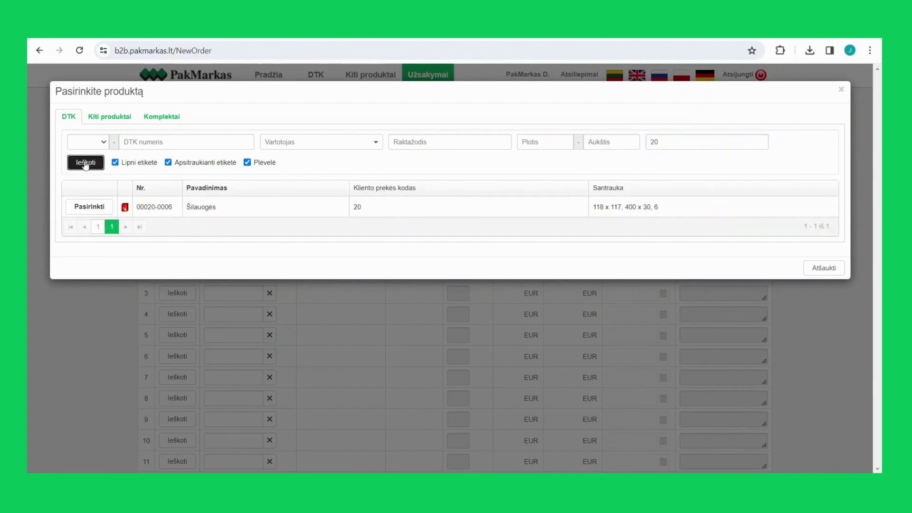
pyautogui.press('Escape')
# Add the Šilauogės DTK to order row 1 and the Velykinė etiketė DTK to row 2
pyautogui.click(165, 250)
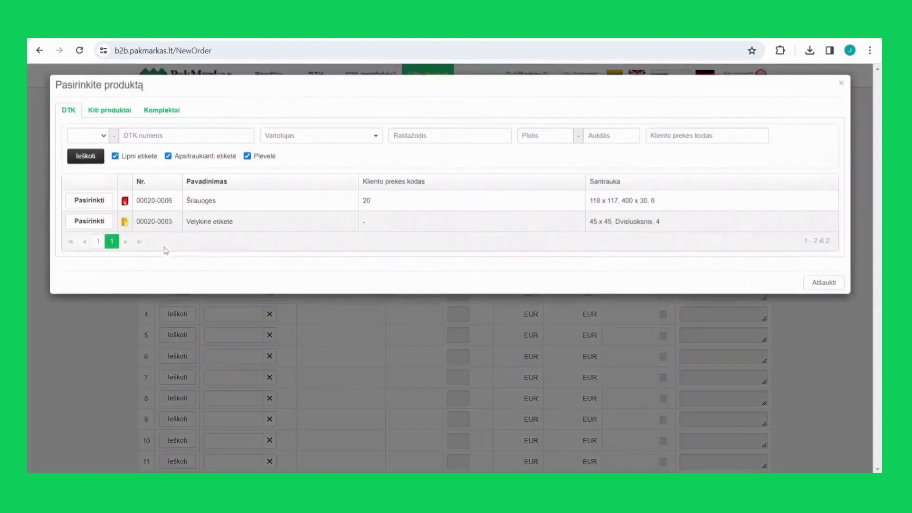
pyautogui.click(94, 209)
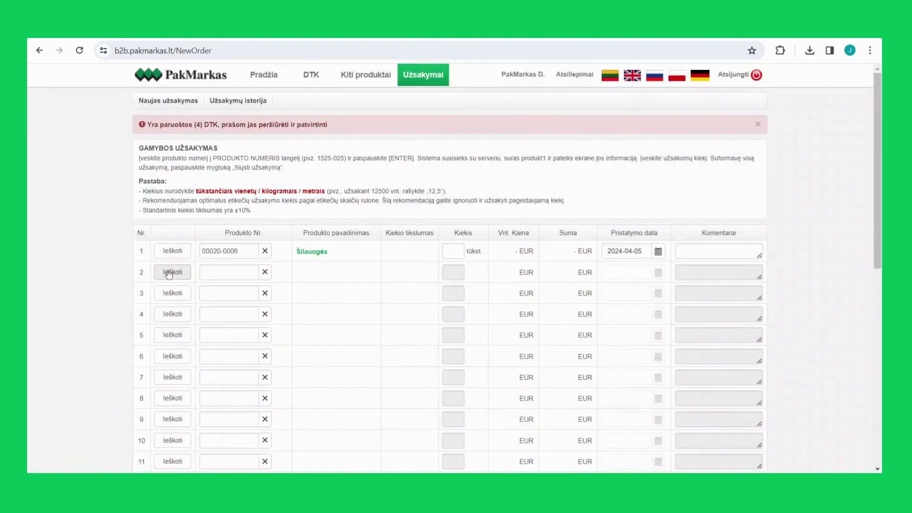
pyautogui.click(170, 272)
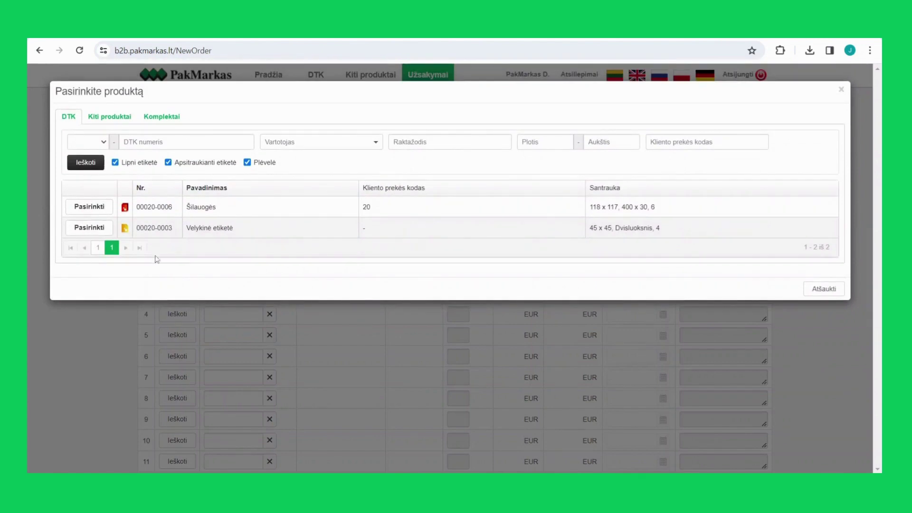
pyautogui.click(100, 228)
# Add the product ERS100X150NT2S76O20 from the other products (Kiti produktai) to order row 3
pyautogui.click(163, 295)
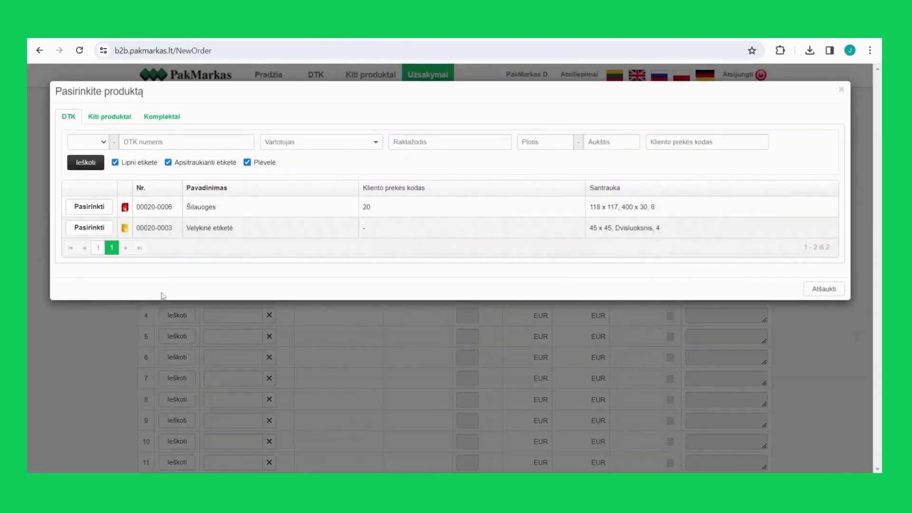
pyautogui.click(115, 119)
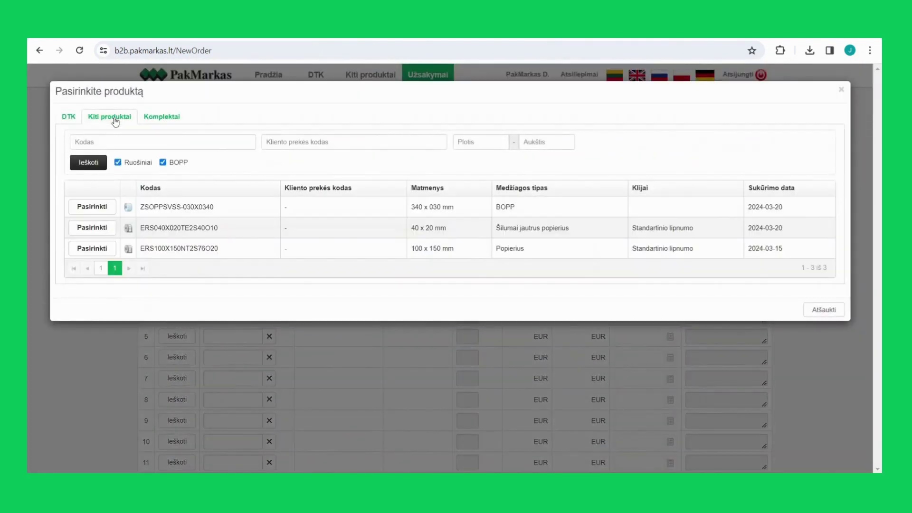
pyautogui.click(85, 249)
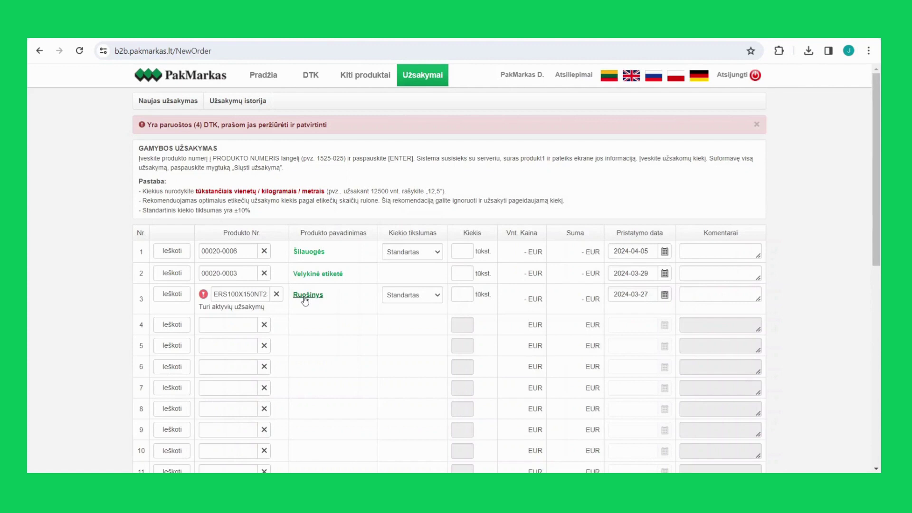
# View the order history of the Ruošinys product in row 3 and open its order with status Užsakytas
pyautogui.click(305, 295)
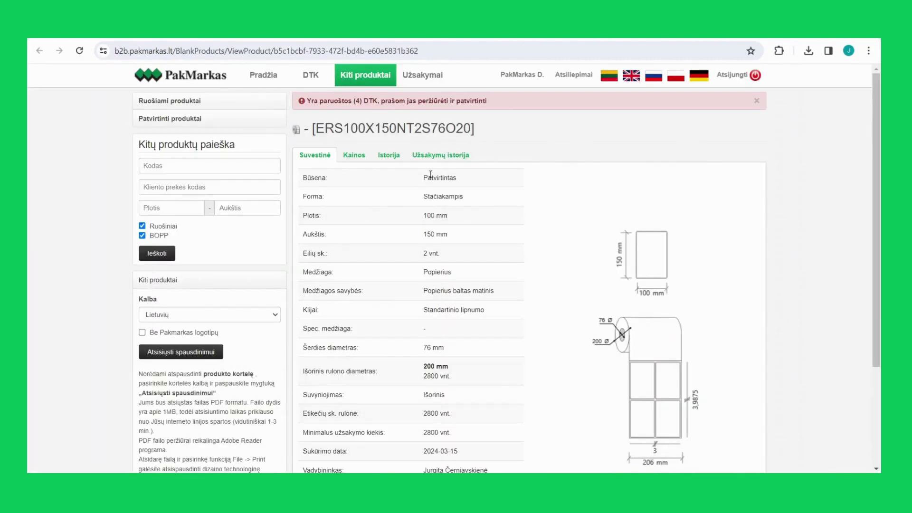
pyautogui.click(435, 161)
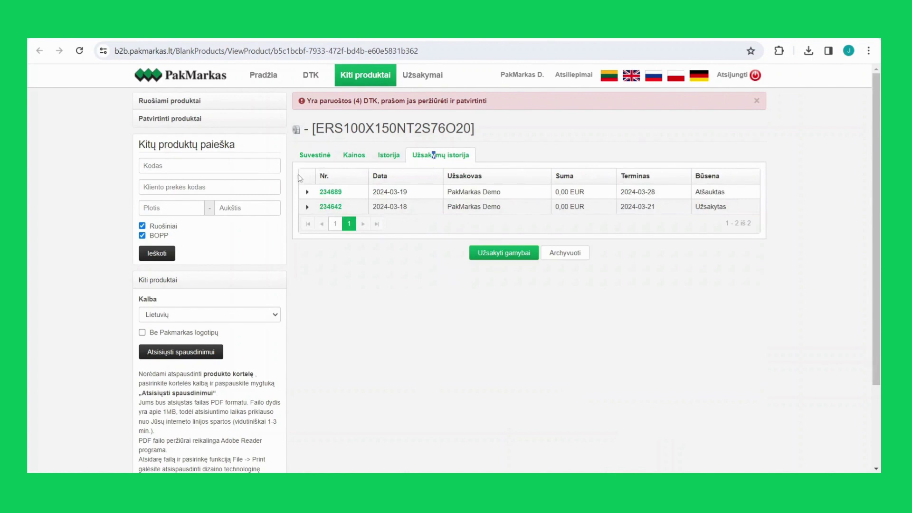
pyautogui.click(328, 207)
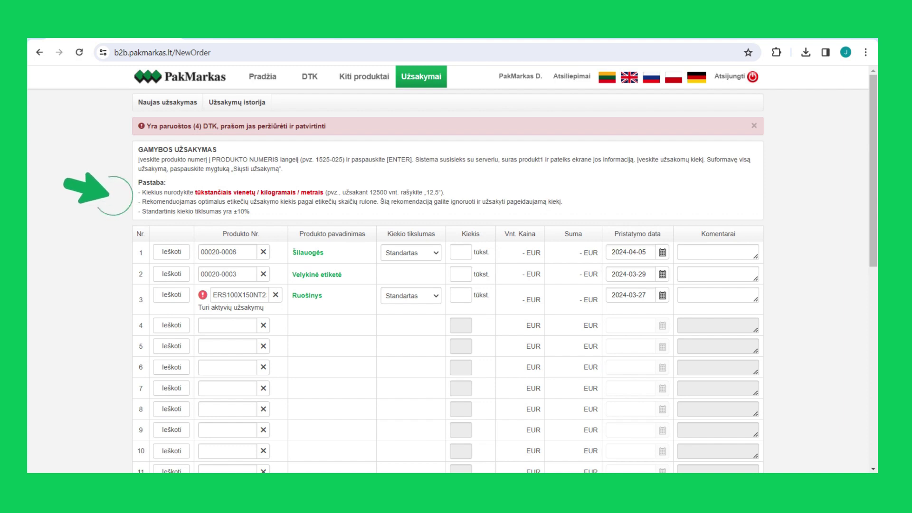
# Set the order quantities to 20,5 thousand for Šilauogės, 18 for Velykinė etiketė and the recommended 11.2 for Ruošinys
pyautogui.click(460, 252)
pyautogui.write('2')
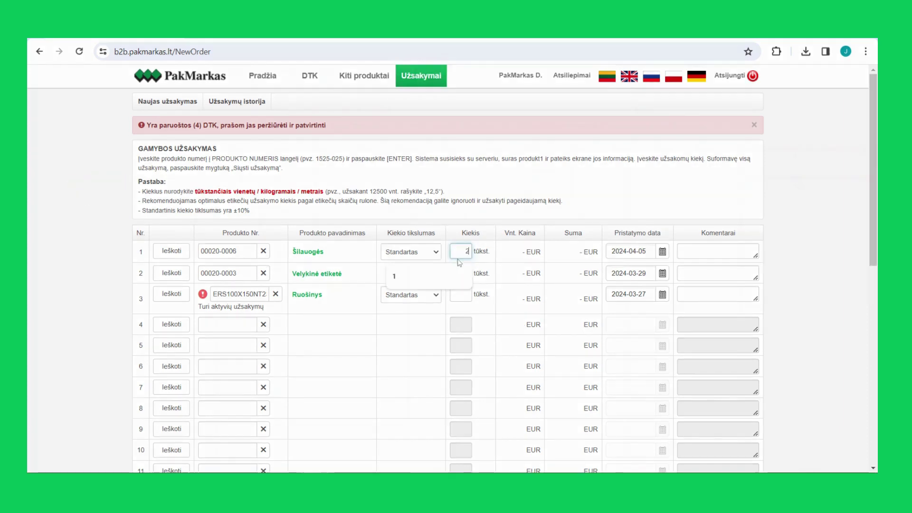
pyautogui.write('0,5')
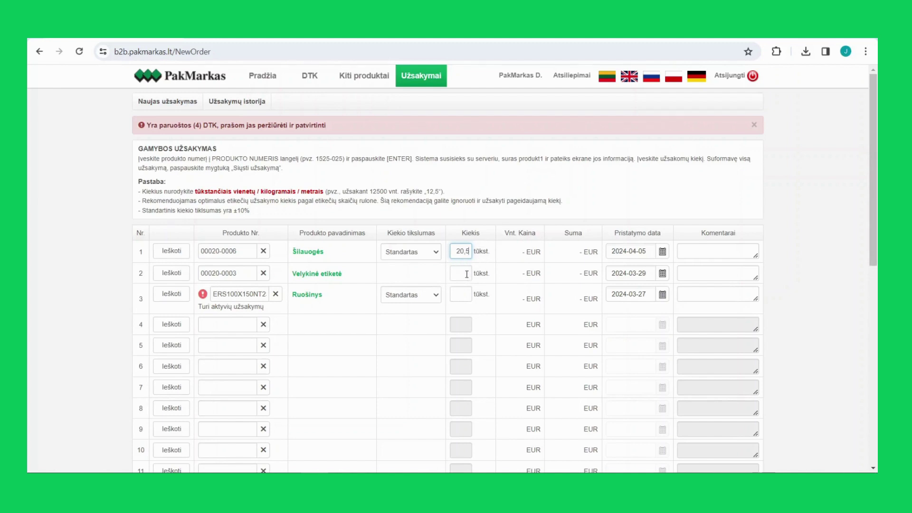
pyautogui.click(467, 274)
pyautogui.write('18')
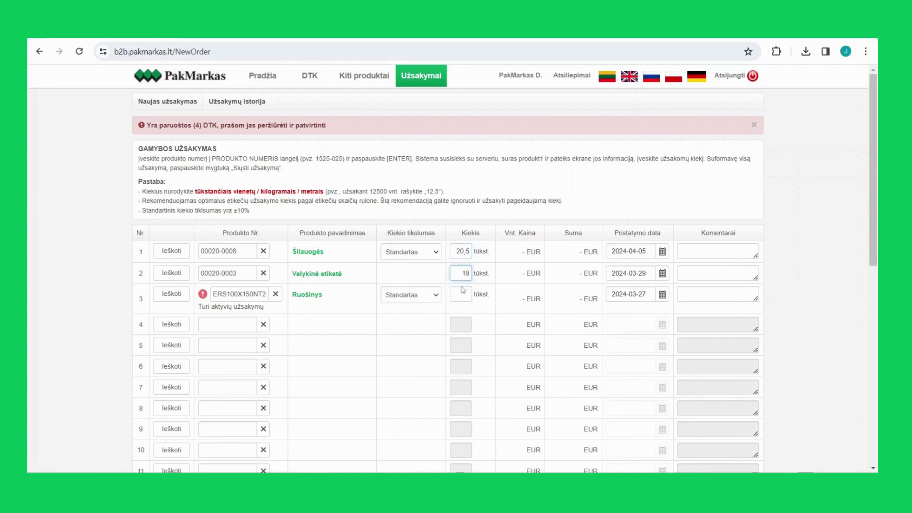
pyautogui.click(462, 294)
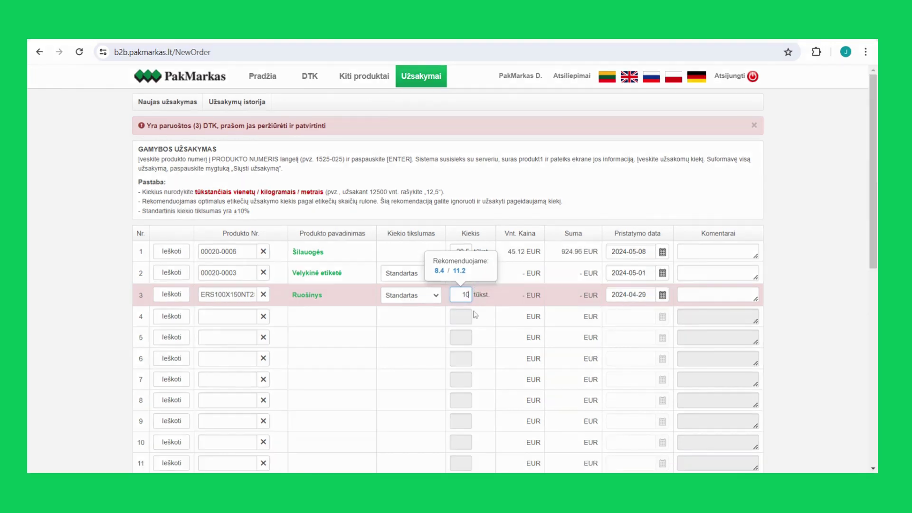
pyautogui.click(459, 271)
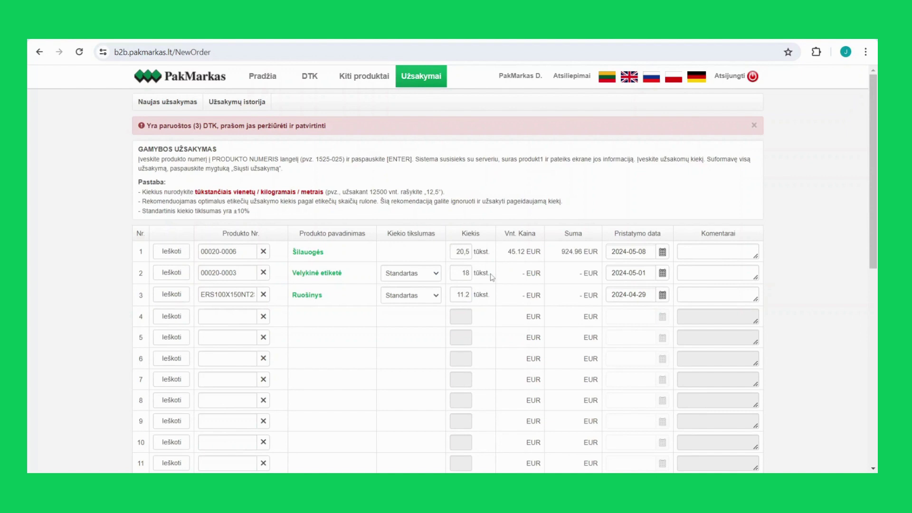
# Select the first delivery address, mark the order for self-pickup (Pasiimu pats) and open the order comments for entry
pyautogui.scroll(-10, 827, 138)
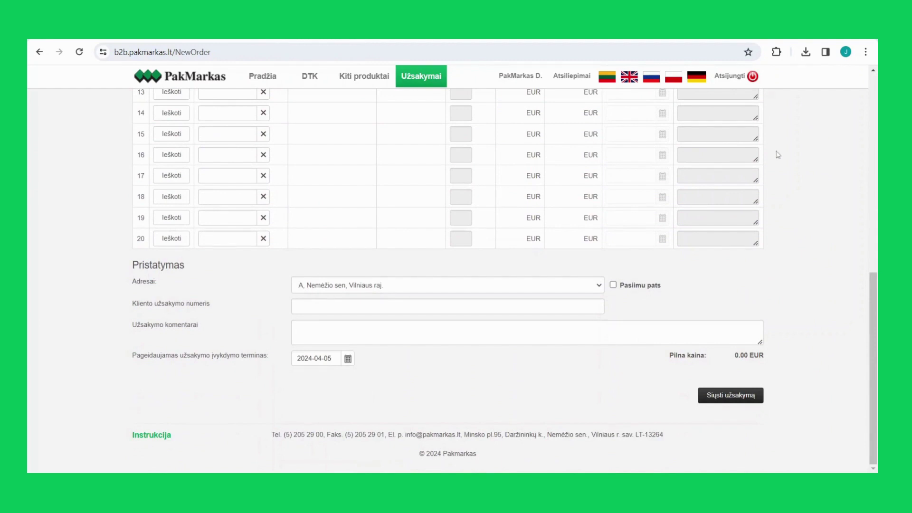
pyautogui.click(599, 284)
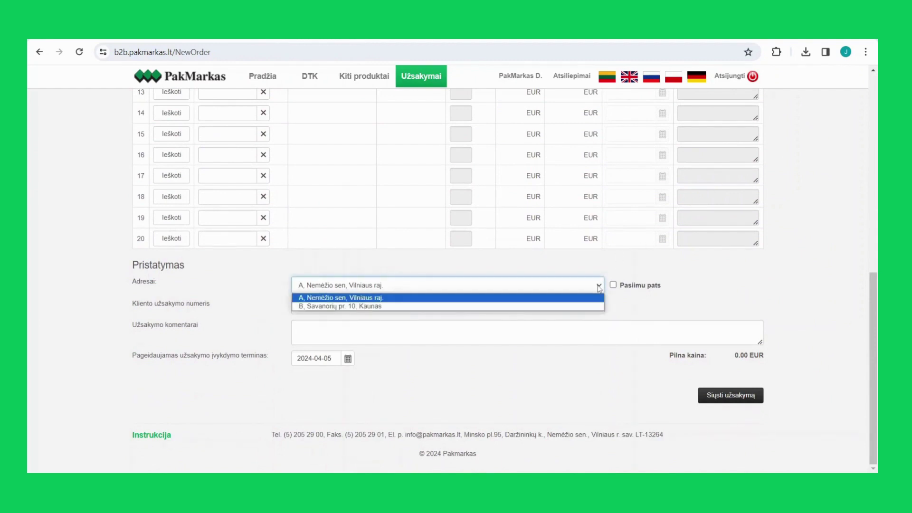
pyautogui.click(588, 299)
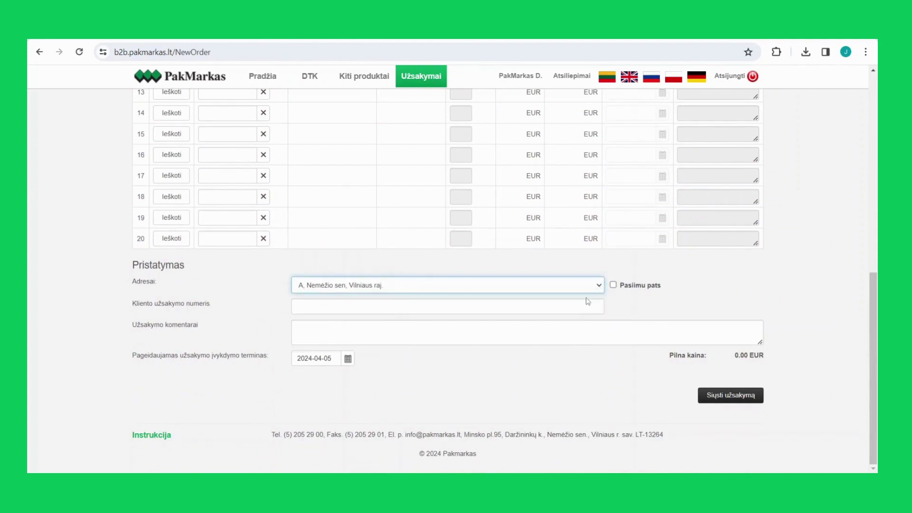
pyautogui.click(613, 286)
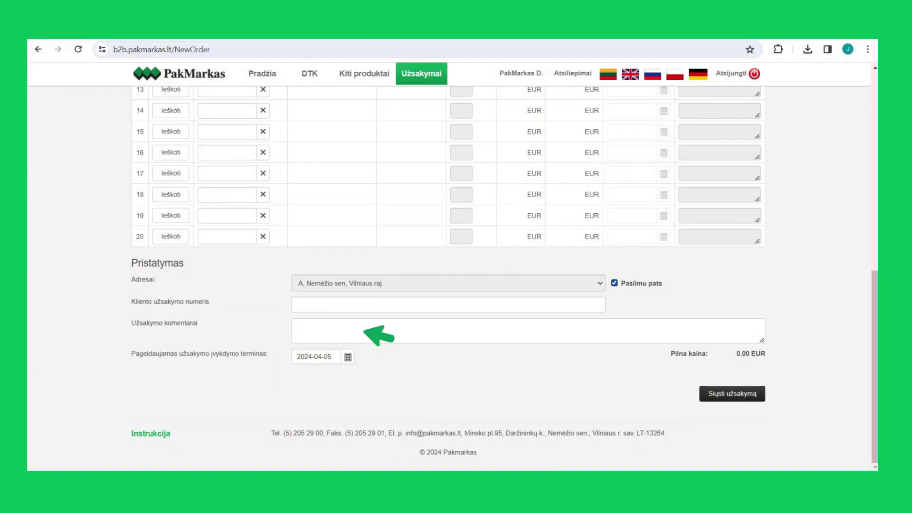
pyautogui.click(362, 329)
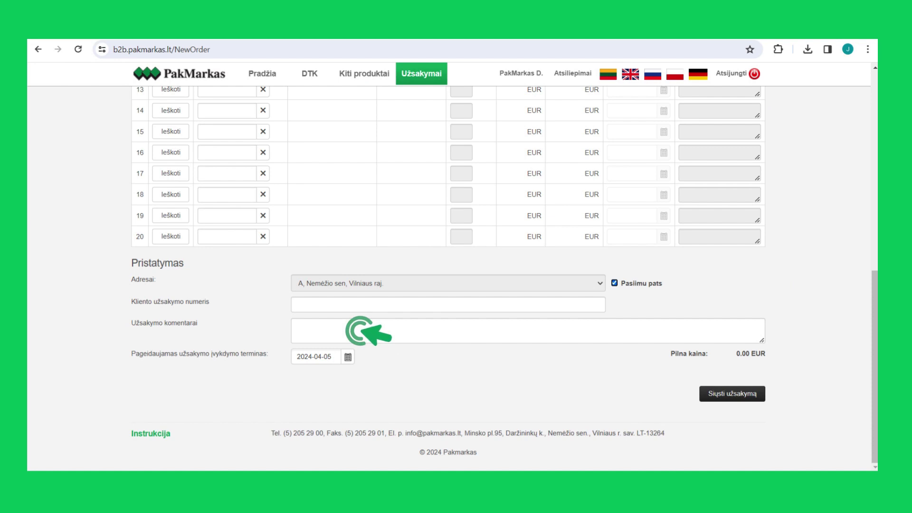